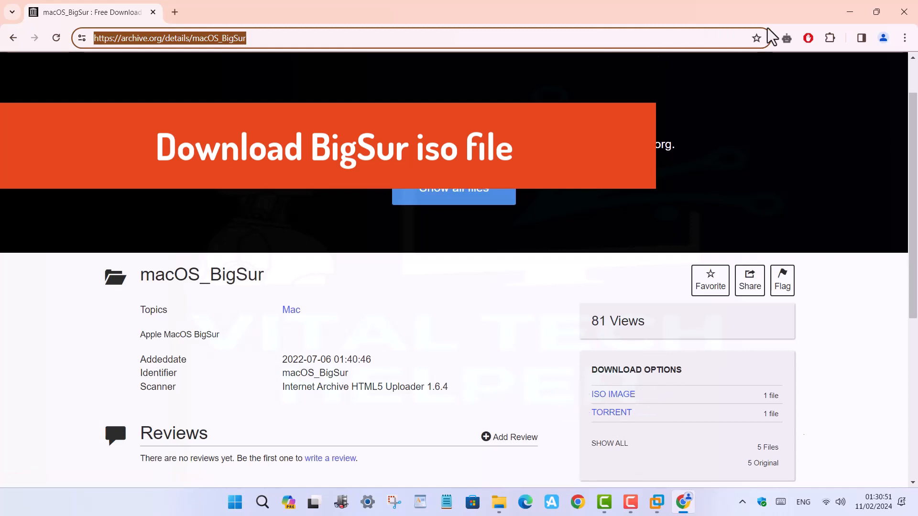
# - Switch to File Explorer and check the macOS_BigSur folder in Downloads for the downloaded ISO file
pyautogui.click(846, 11)
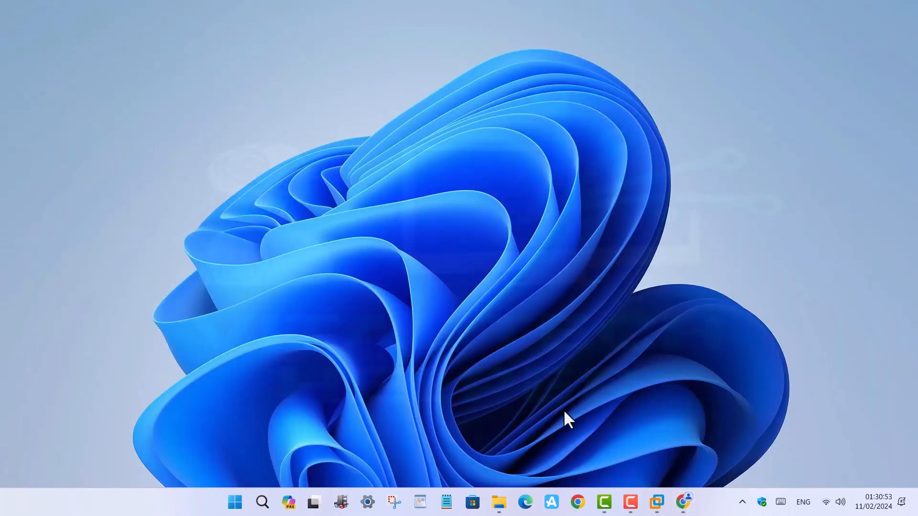
pyautogui.click(499, 502)
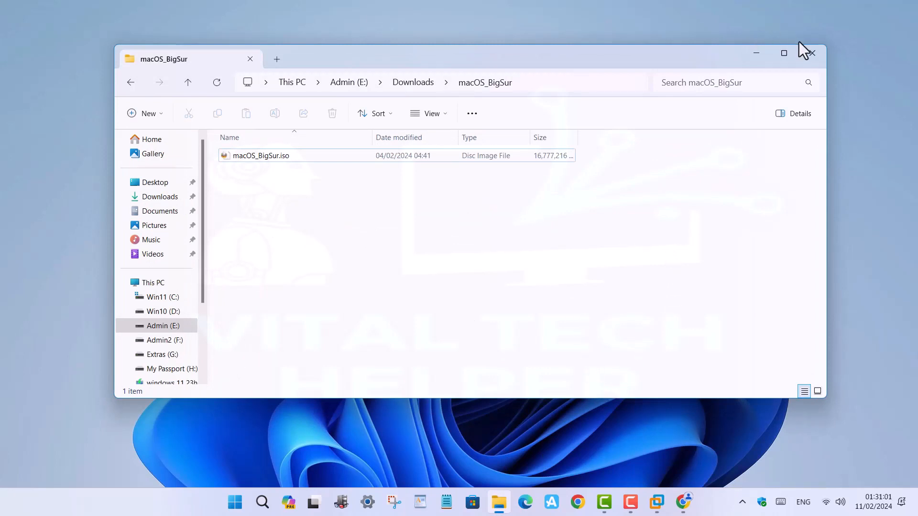
pyautogui.click(812, 53)
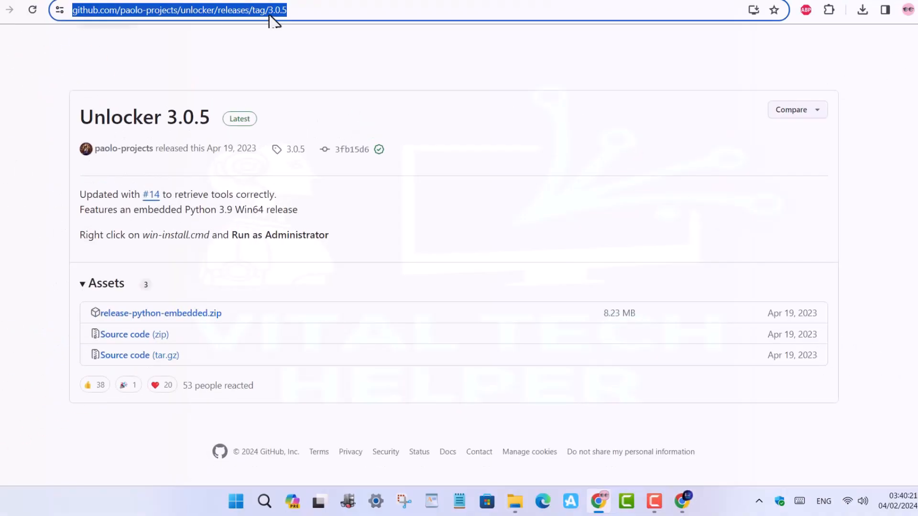
# - Download release-python-embedded.zip from the Unlocker 3.0.5 release page at github.com/paolo-projects/unlocker/releases/tag/3.0.5
pyautogui.click(328, 9)
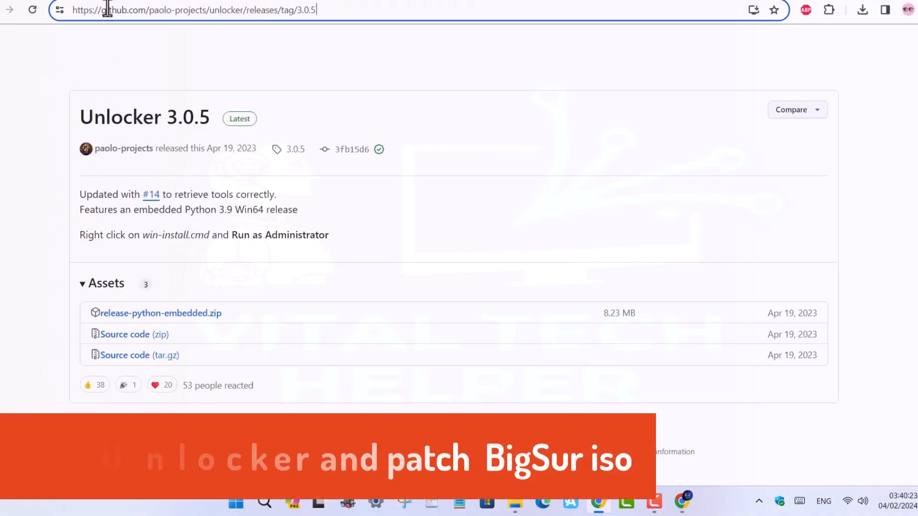
pyautogui.moveTo(320, 10); pyautogui.dragTo(64, 10)
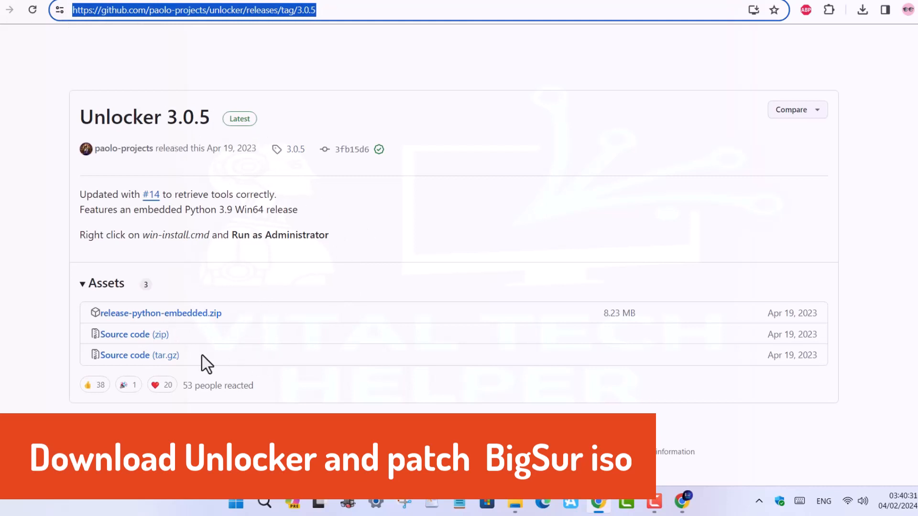
pyautogui.click(204, 318)
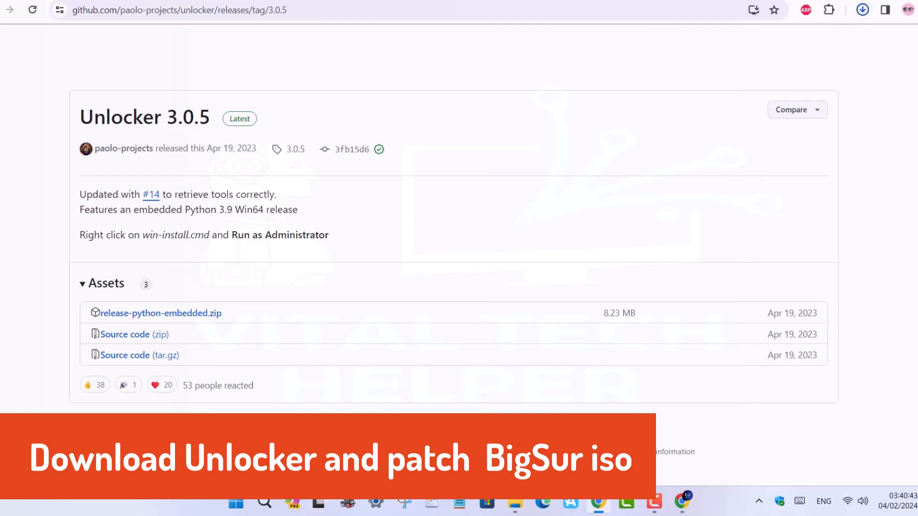
# - Extract the downloaded release-python-embedded.zip to E:\Downloads\release-python-embedded
pyautogui.click(863, 9)
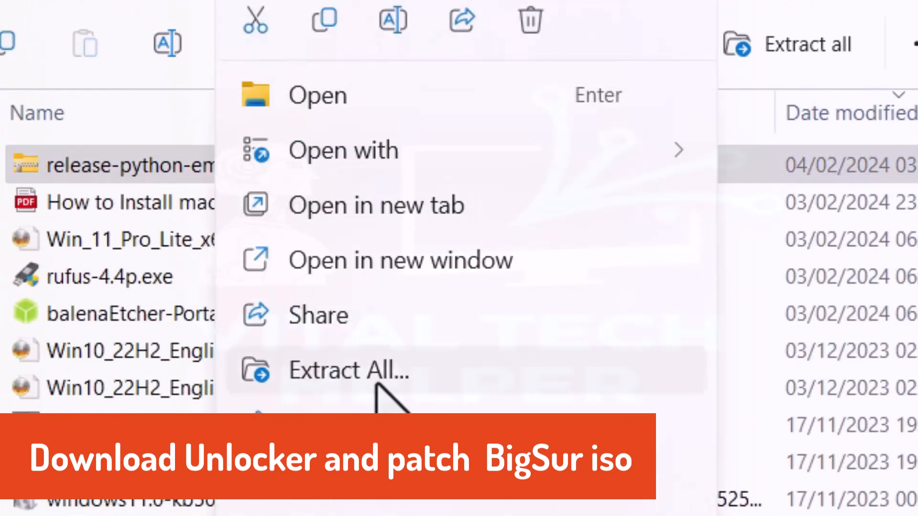
pyautogui.click(377, 383)
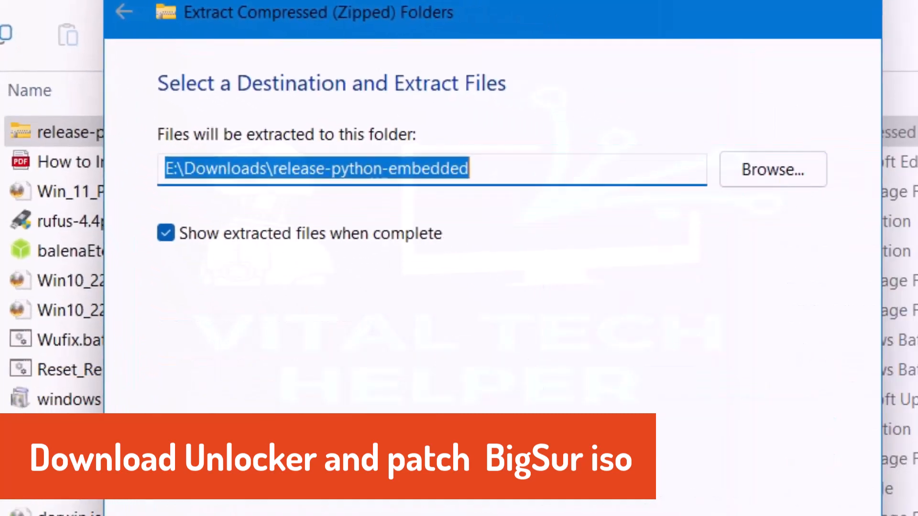
pyautogui.click(615, 502)
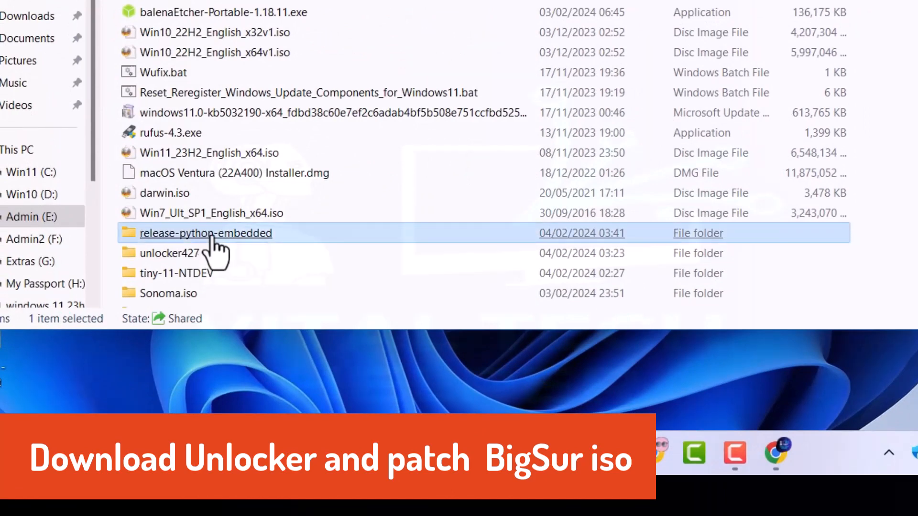
# - Rename the extracted release-python-embedded folder as UNLOCKER 305
pyautogui.rightClick(214, 241)
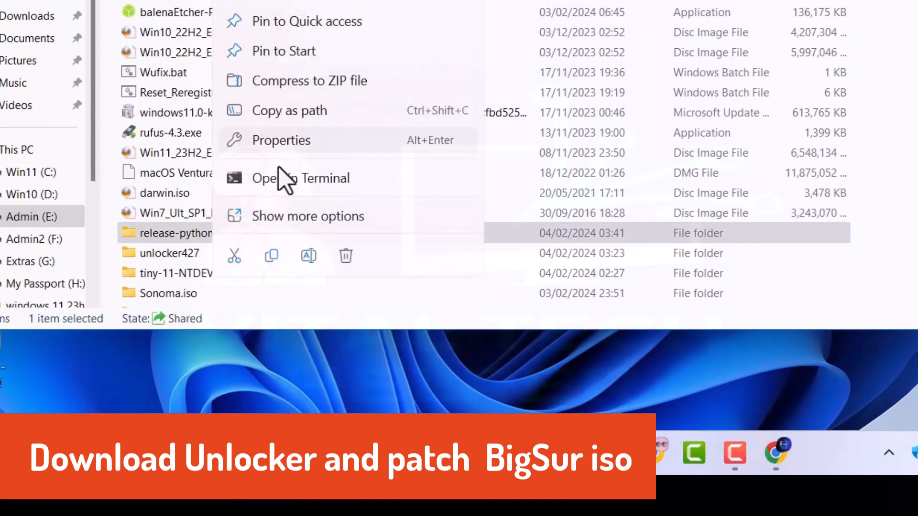
pyautogui.click(308, 255)
pyautogui.write('U')
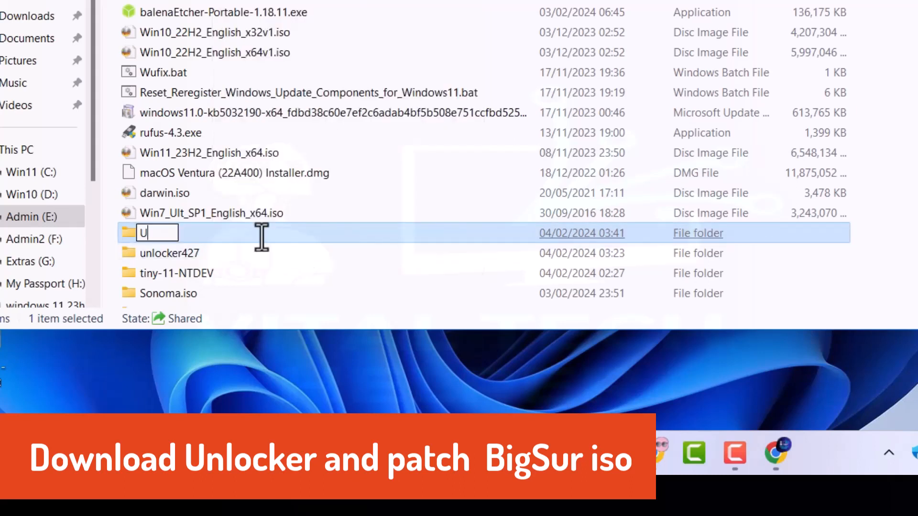
pyautogui.write('NLOCKER')
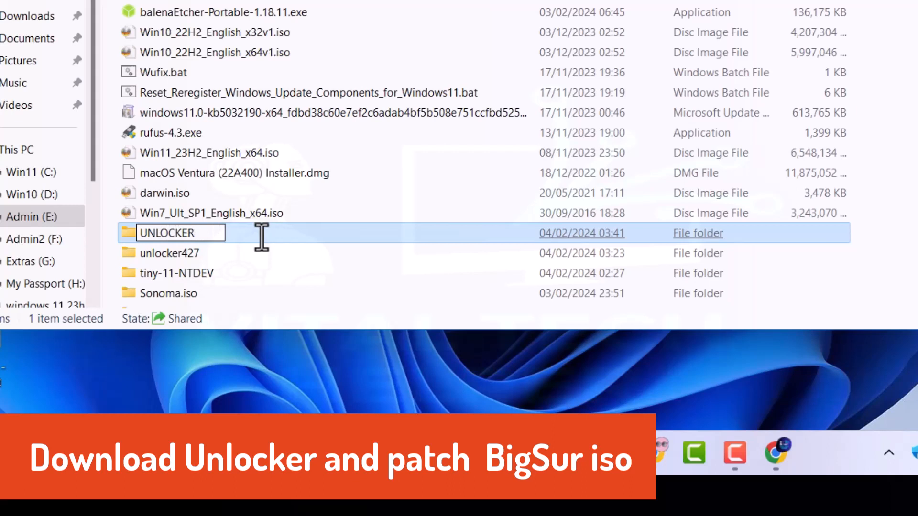
pyautogui.write(' 305')
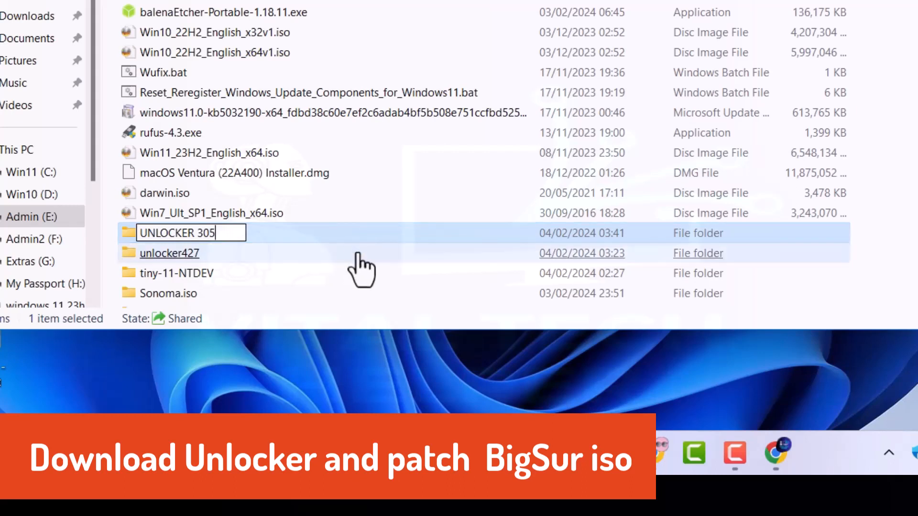
pyautogui.press('Return')
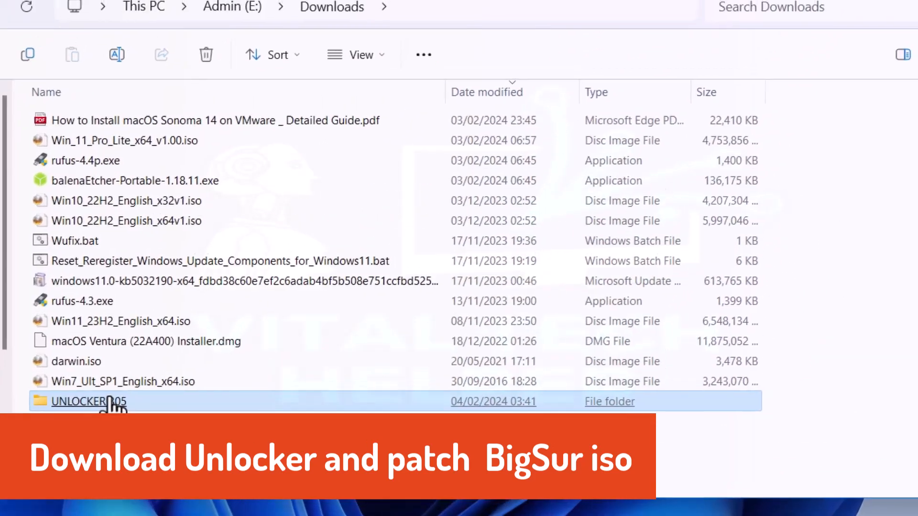
# - Run win-install.cmd from the UNLOCKER 305 folder as administrator
pyautogui.doubleClick(191, 233)
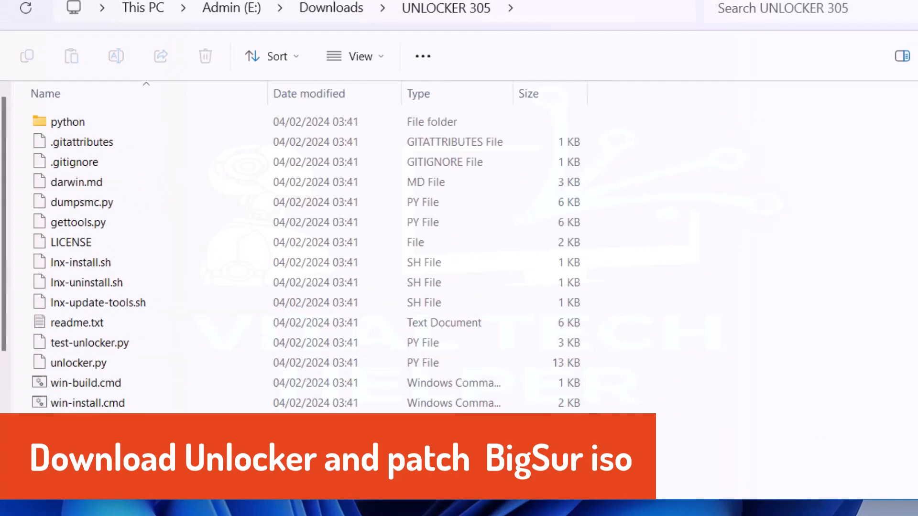
pyautogui.click(94, 407)
pyautogui.rightClick(94, 407)
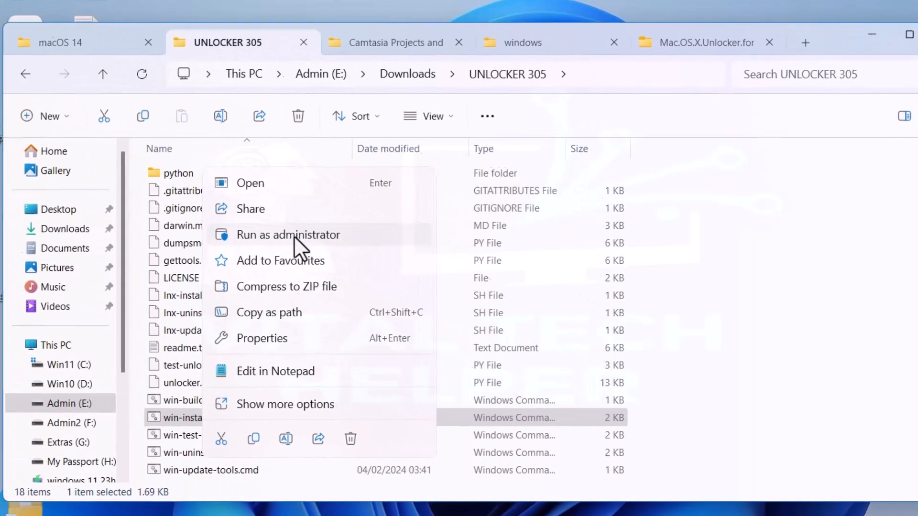
pyautogui.click(203, 194)
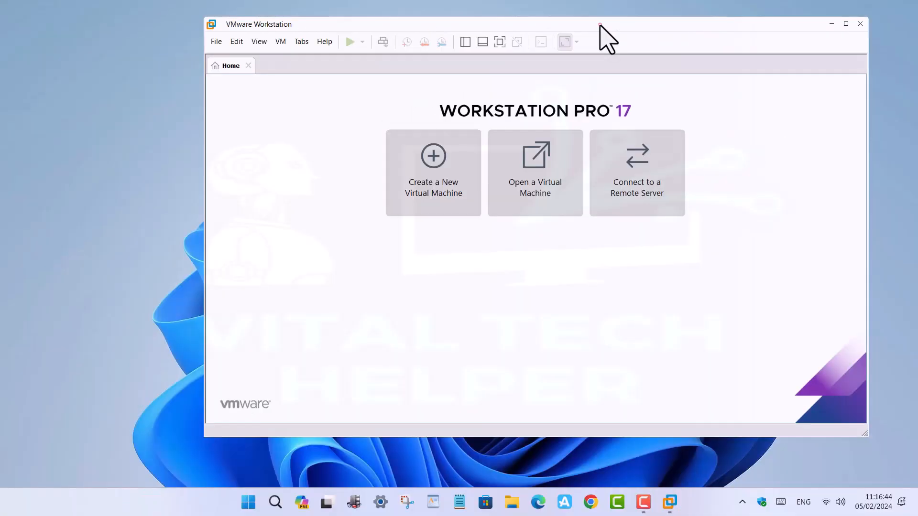
# - In VMware Workstation, begin a new custom virtual machine with Workstation 17.5.x hardware compatibility and proceed to the guest system choice
pyautogui.moveTo(600, 25); pyautogui.dragTo(529, 43)
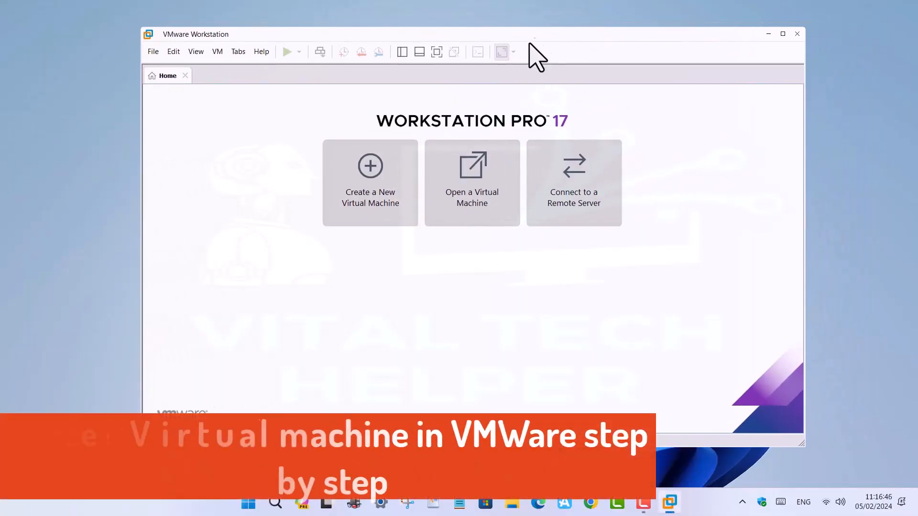
pyautogui.click(370, 204)
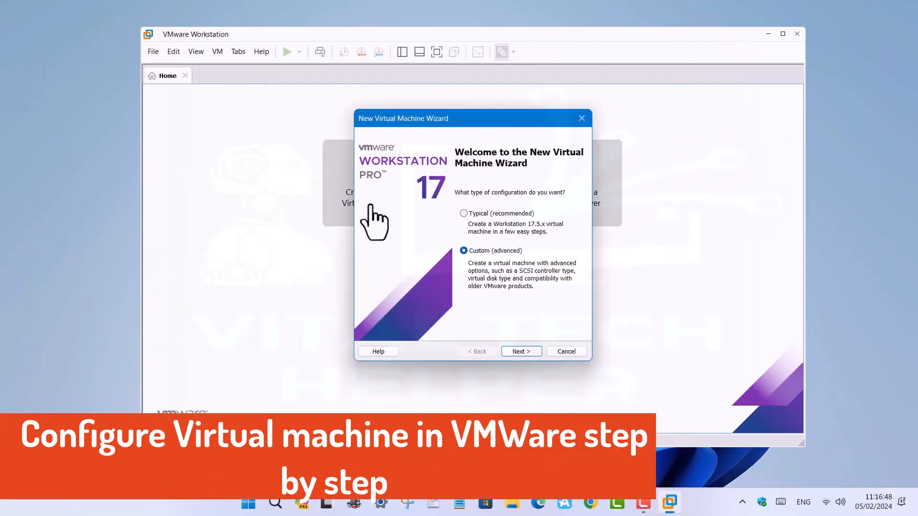
pyautogui.click(514, 351)
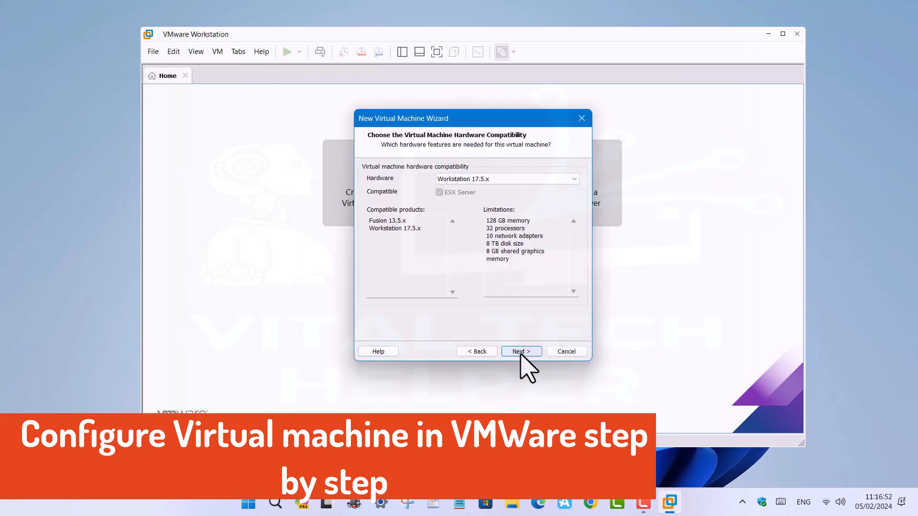
pyautogui.click(519, 353)
pyautogui.click(521, 353)
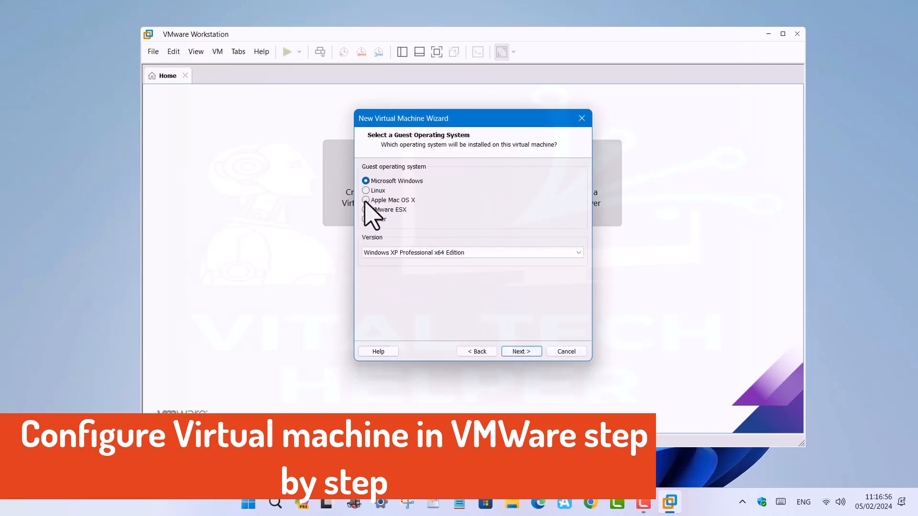
# - Choose Apple Mac OS X, version macOS 11, as the guest system and accept the machine name macOS 11 with its default location
pyautogui.click(365, 201)
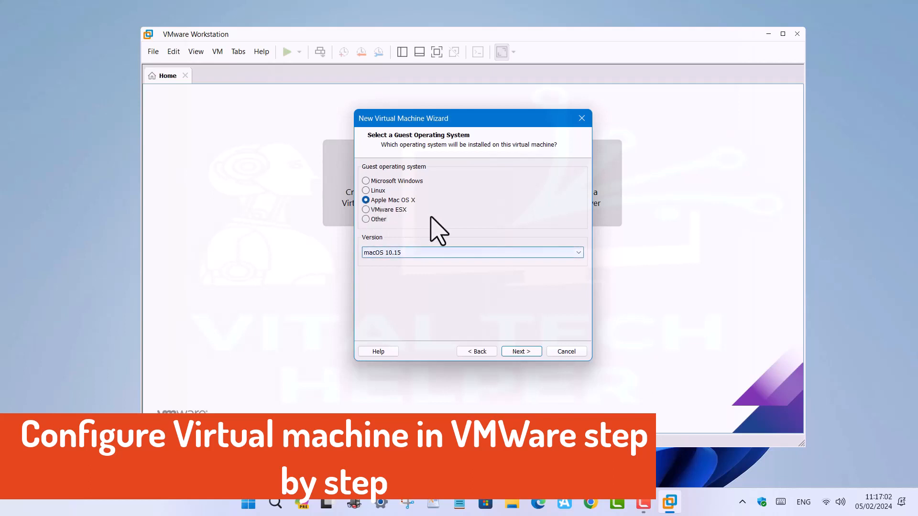
pyautogui.click(579, 252)
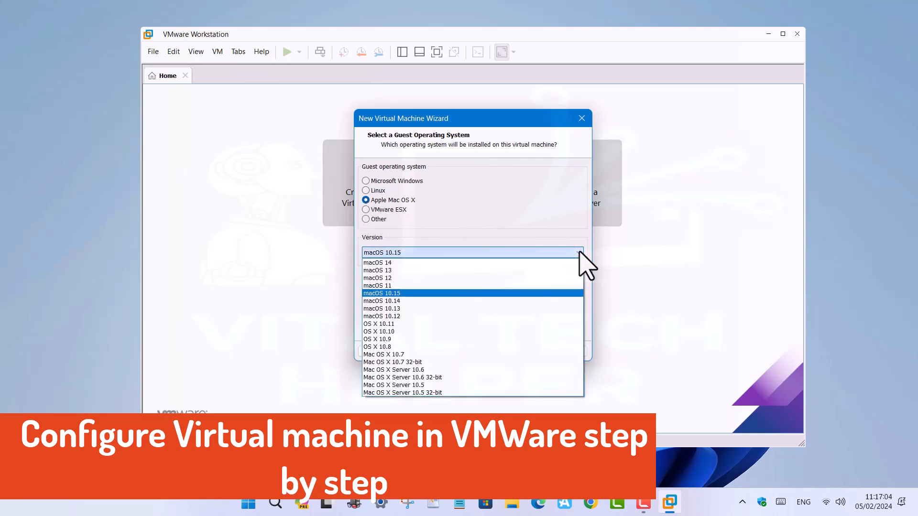
pyautogui.click(456, 286)
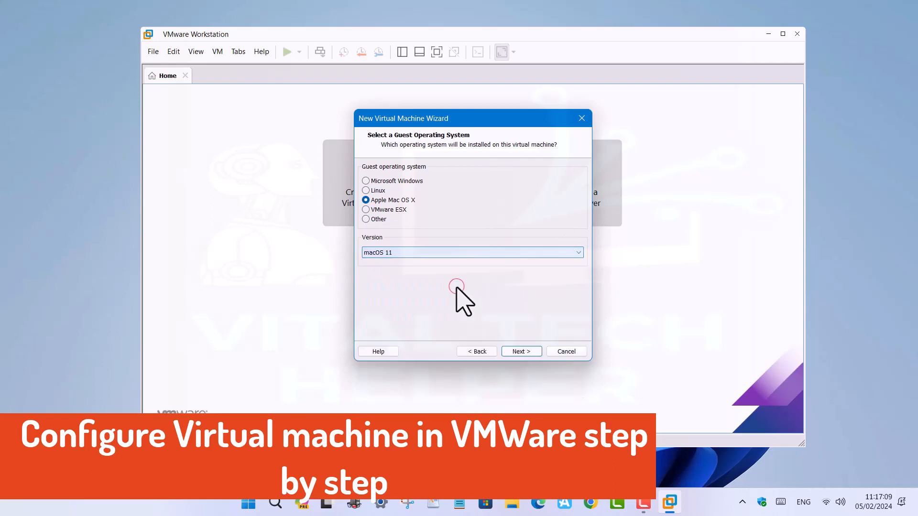
pyautogui.click(517, 351)
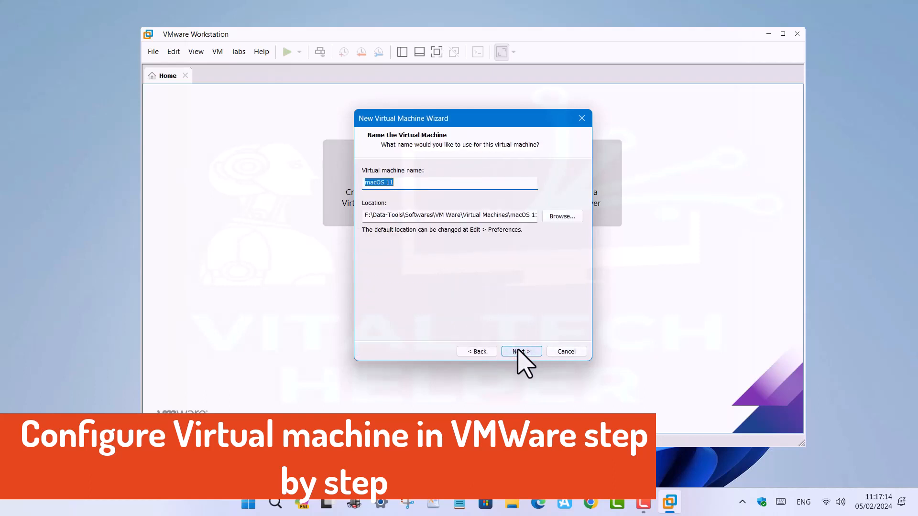
pyautogui.click(518, 352)
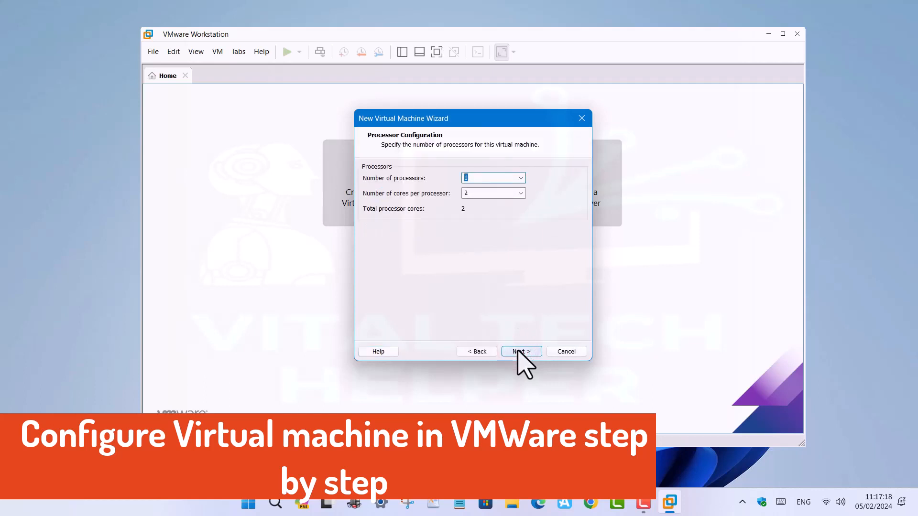
# - Configure the virtual machine's single processor with 8 cores
pyautogui.click(506, 194)
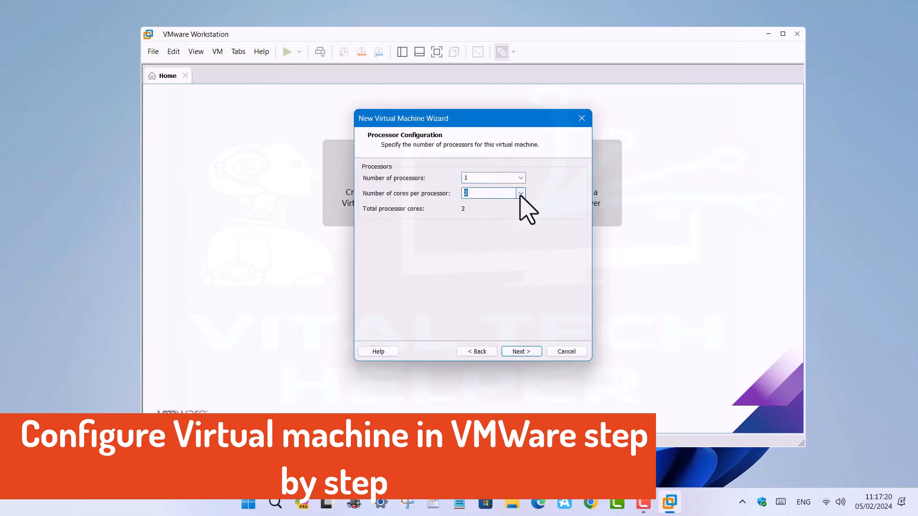
pyautogui.click(520, 193)
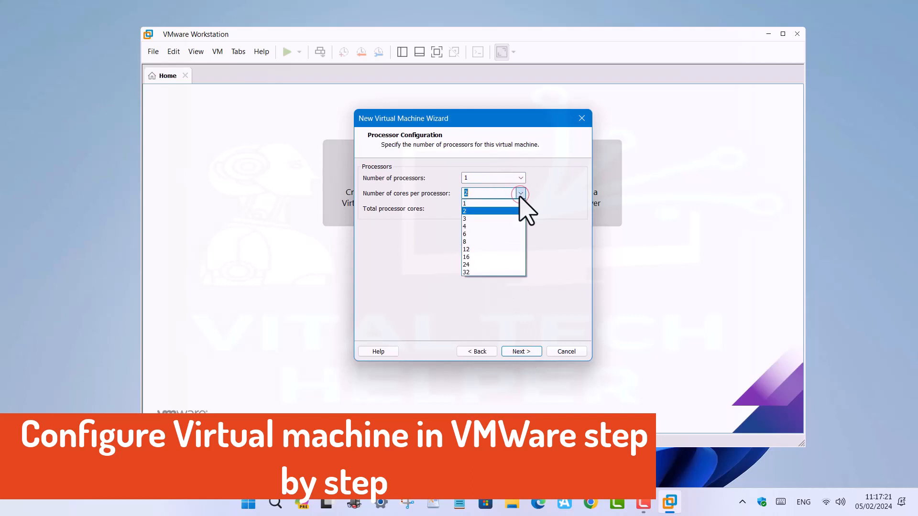
pyautogui.click(490, 242)
pyautogui.click(519, 352)
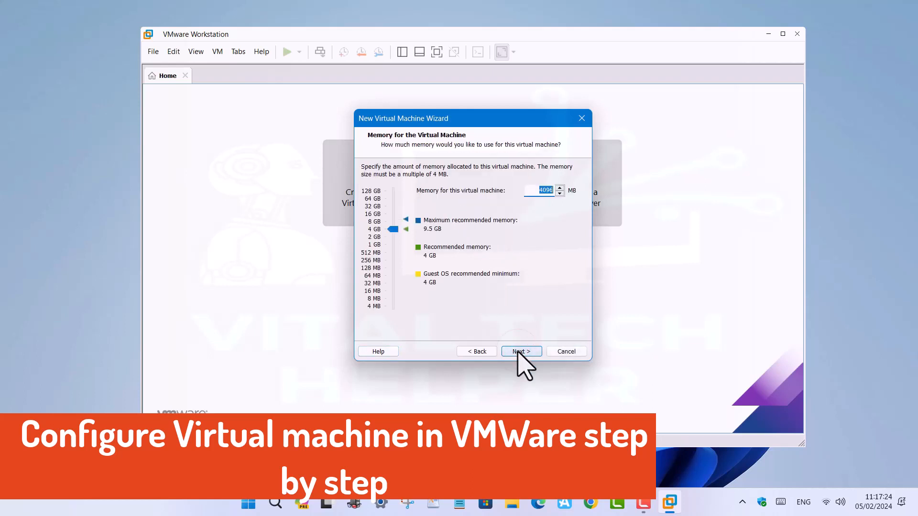
# - Allocate 8192 MB of memory to the virtual machine and select bridged networking
pyautogui.click(395, 219)
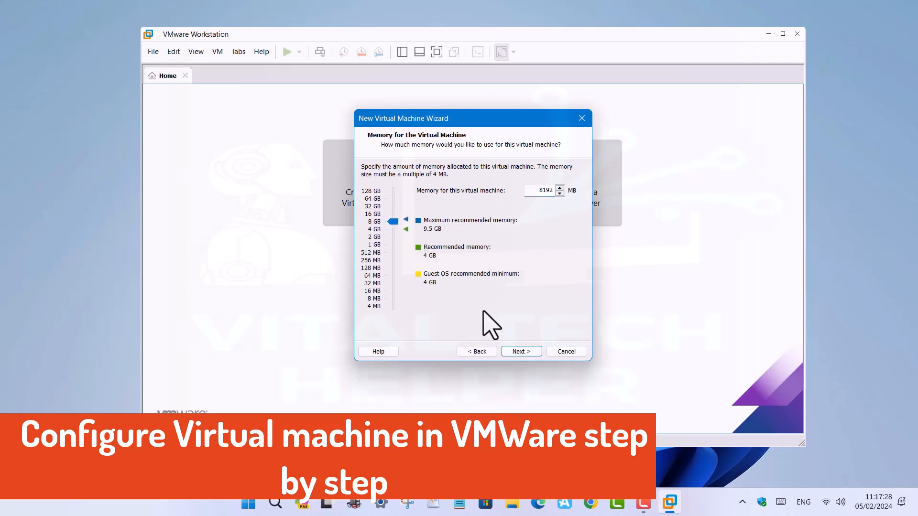
pyautogui.click(521, 352)
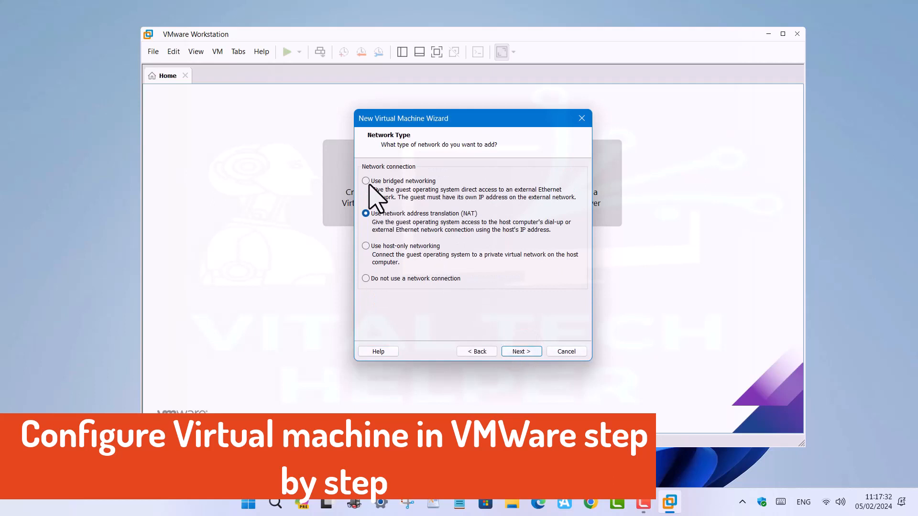
pyautogui.click(366, 182)
pyautogui.click(514, 354)
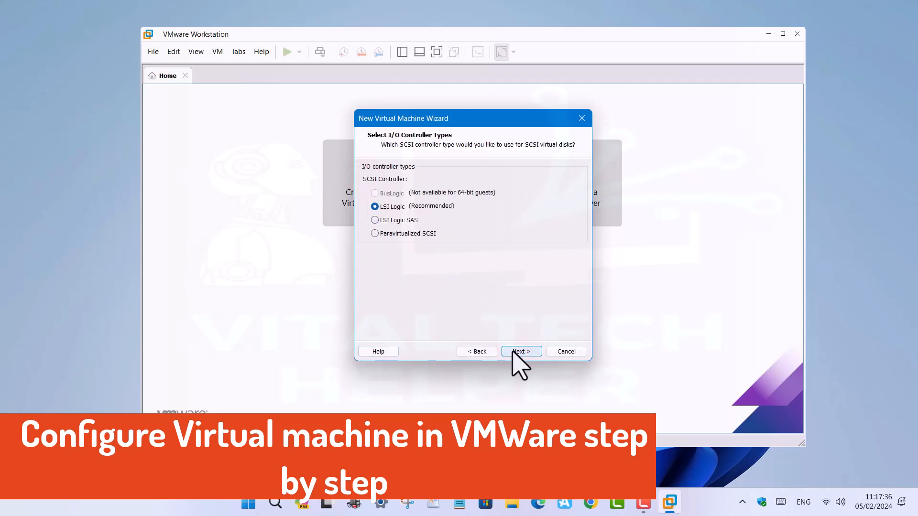
# - Accept the LSI Logic SCSI controller and choose NVMe as the virtual disk type
pyautogui.click(520, 353)
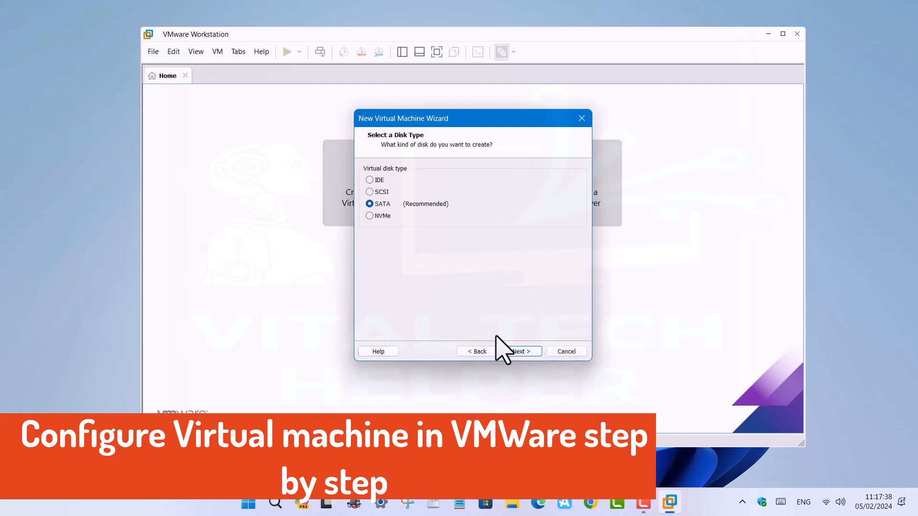
pyautogui.click(371, 216)
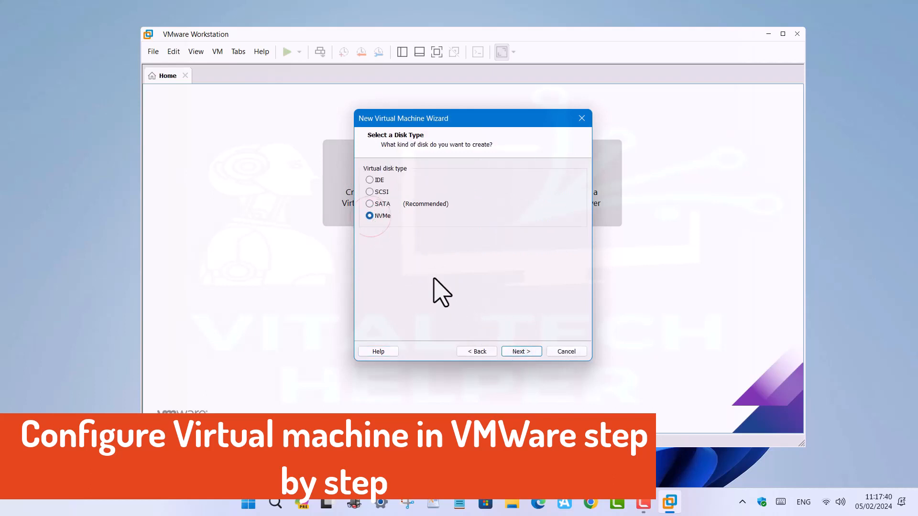
pyautogui.click(517, 354)
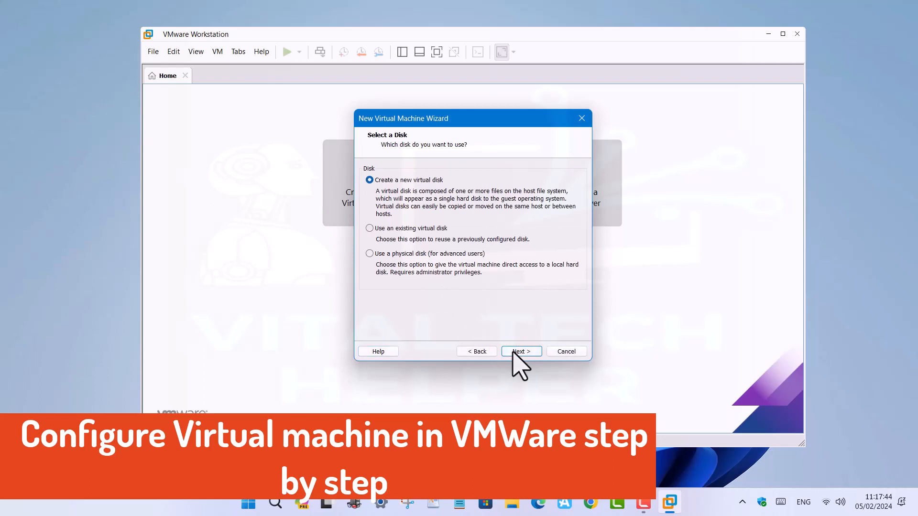
# - Create a new 80 GB virtual disk stored as a single file named macOS 11.vmdk and finish creating the virtual machine
pyautogui.click(514, 353)
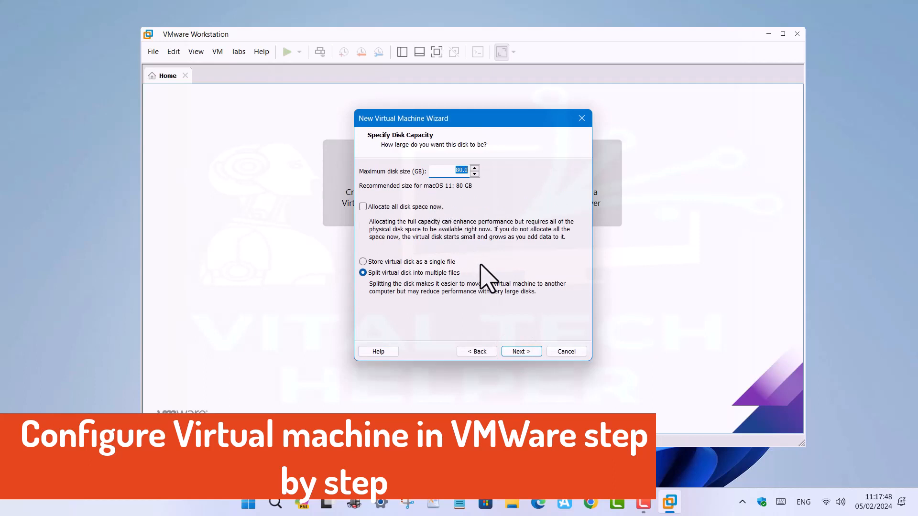
pyautogui.click(364, 262)
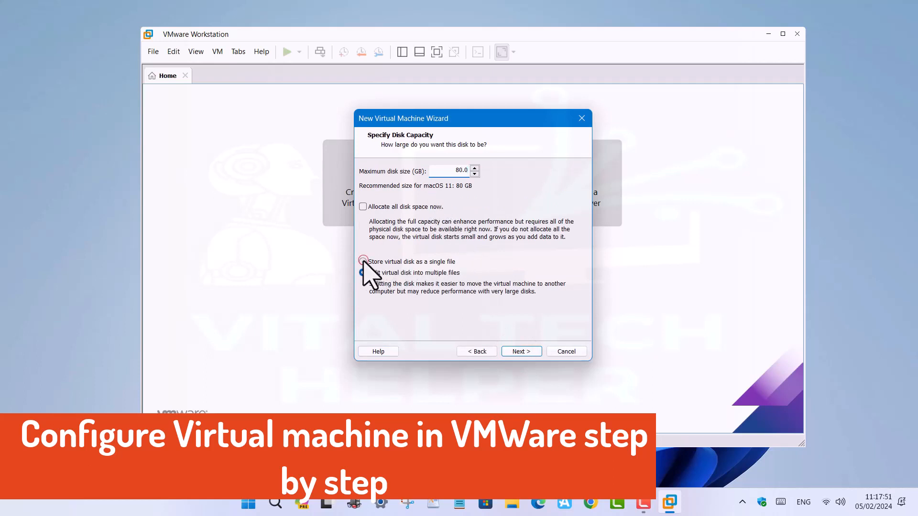
pyautogui.click(523, 352)
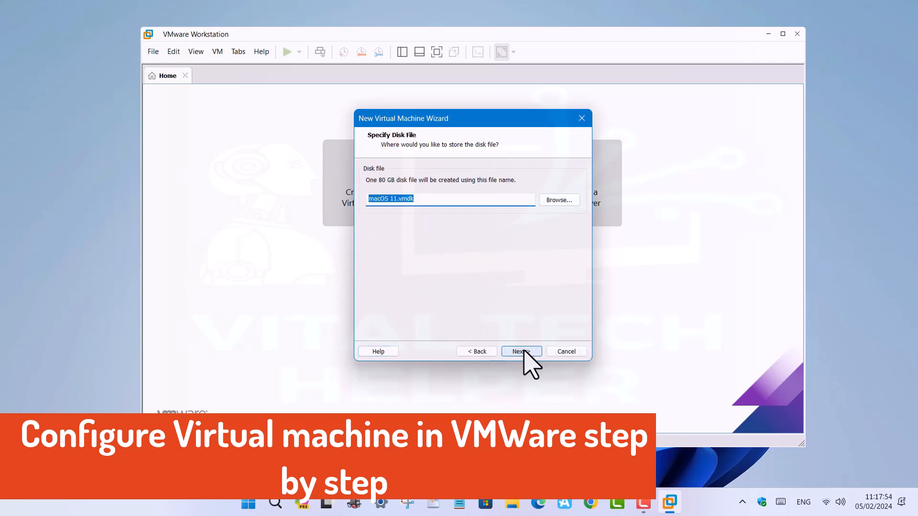
pyautogui.click(522, 351)
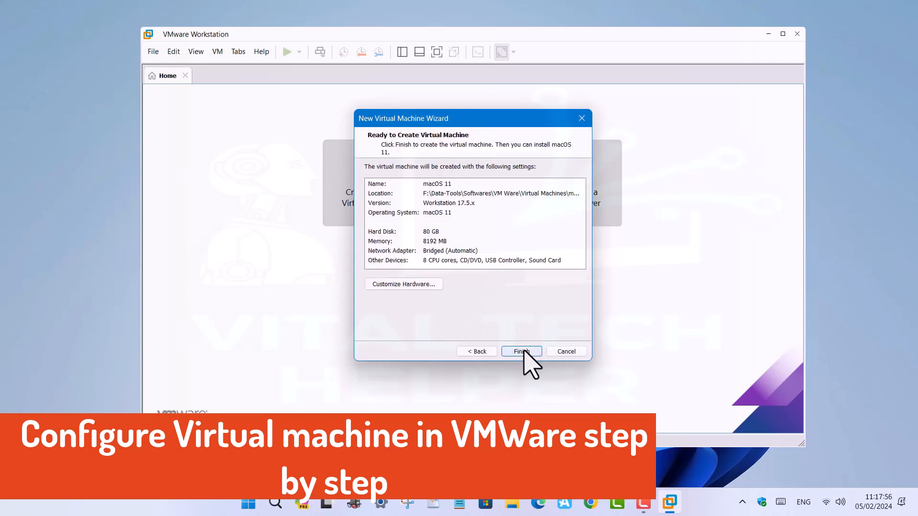
pyautogui.click(523, 352)
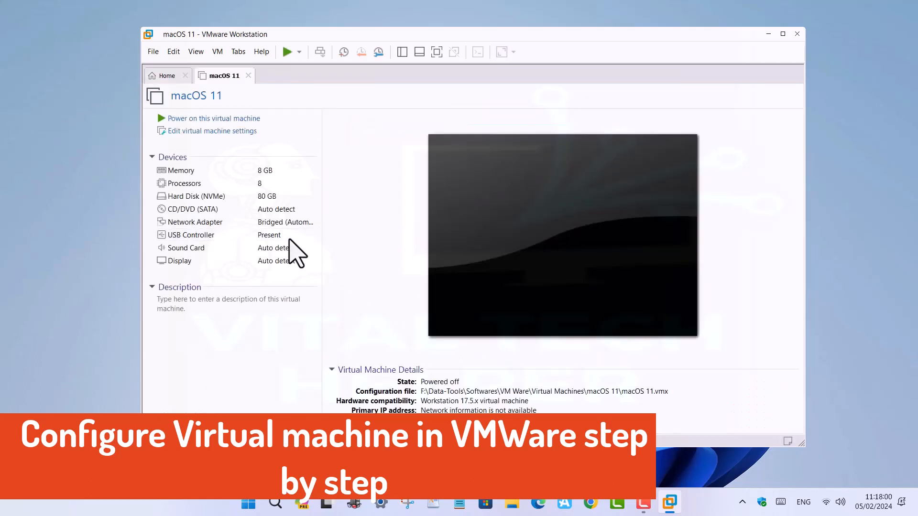
# - Set the macOS 11 machine's CD/DVD drive to use the ISO image E:\Downloads\macOS_BigSur\macOS_BigSur.iso
pyautogui.click(216, 131)
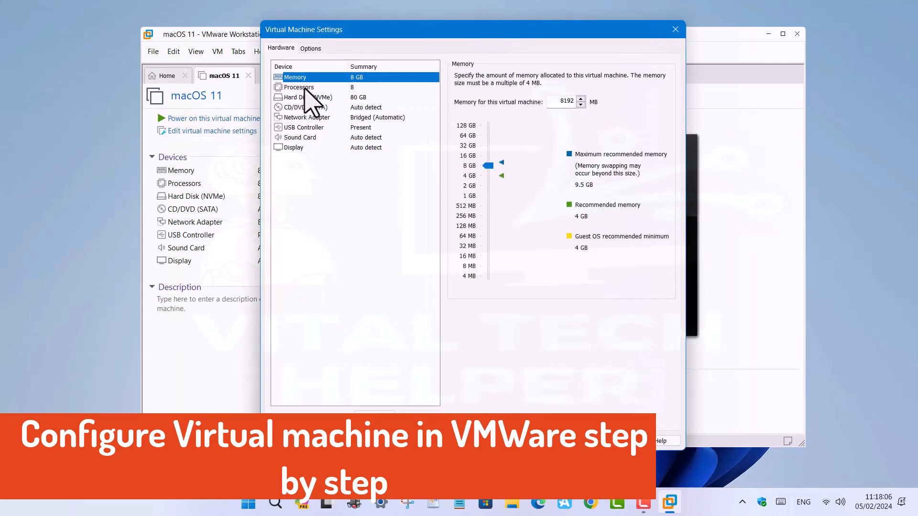
pyautogui.click(305, 88)
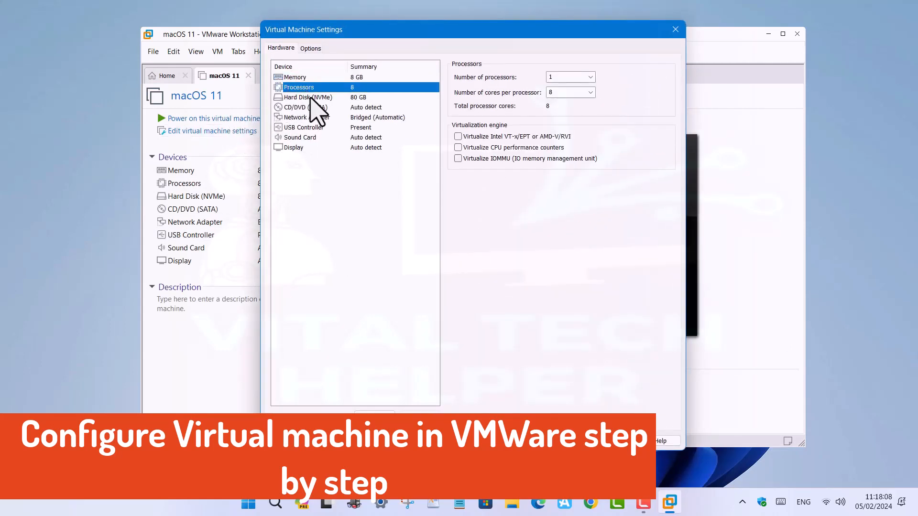
pyautogui.click(308, 98)
pyautogui.click(308, 107)
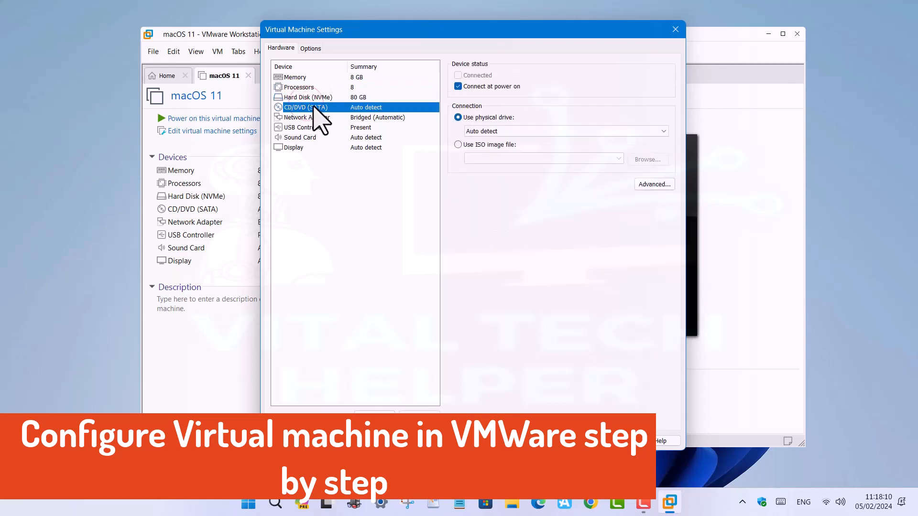
pyautogui.click(458, 144)
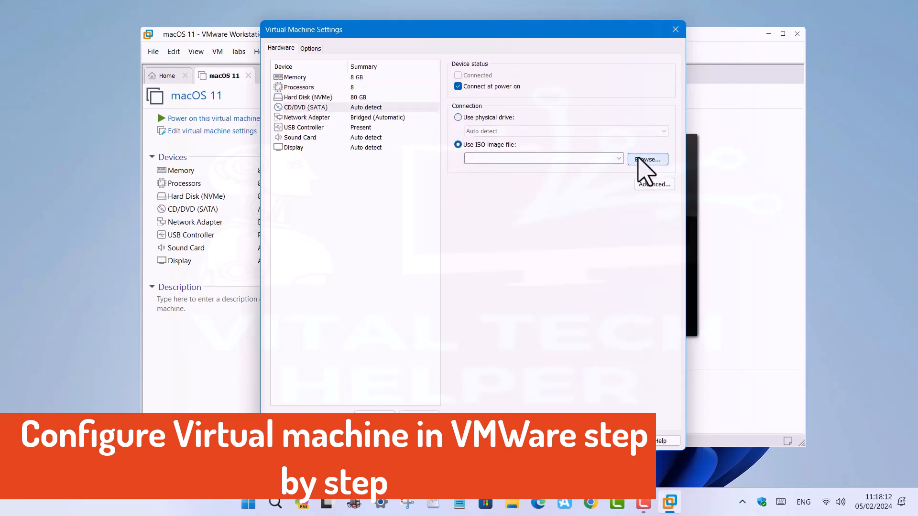
pyautogui.click(646, 160)
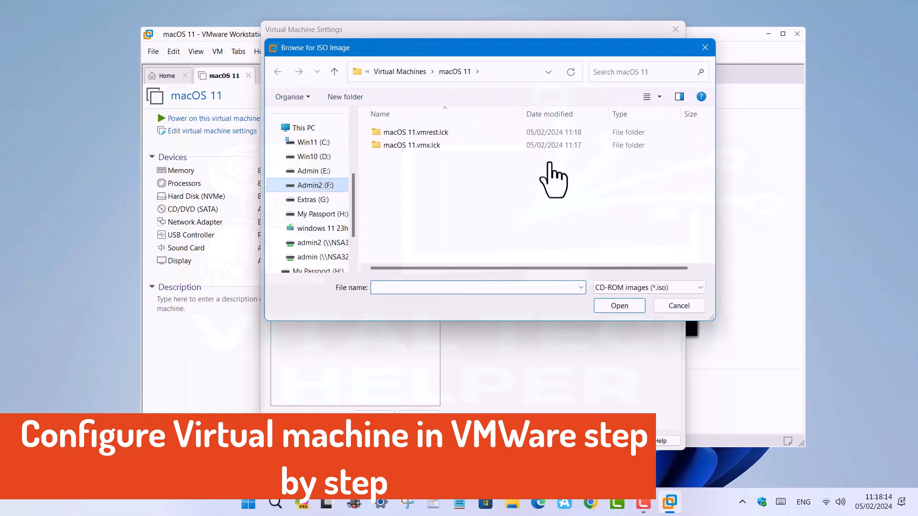
pyautogui.click(318, 171)
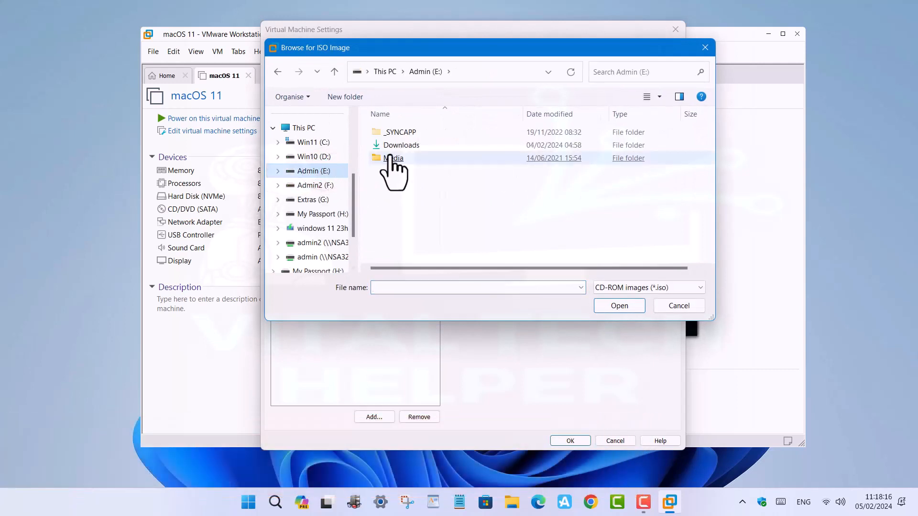
pyautogui.doubleClick(409, 147)
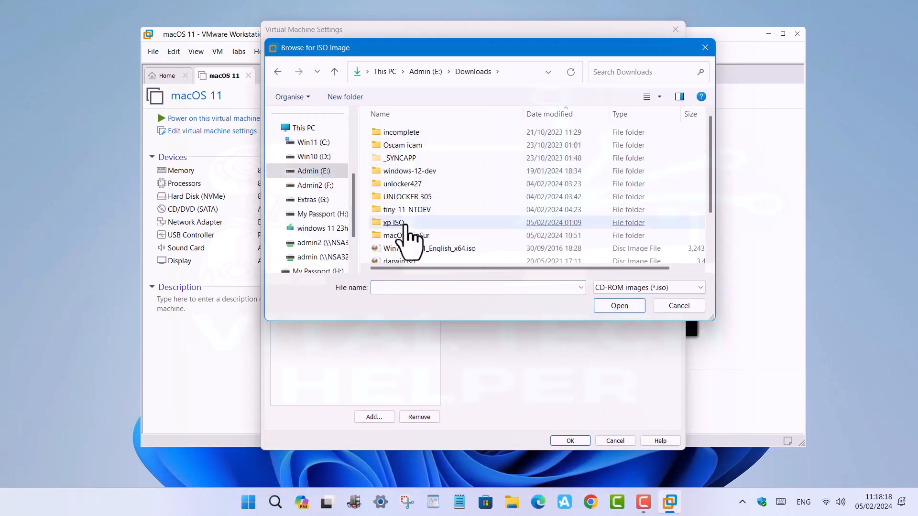
pyautogui.click(404, 223)
pyautogui.doubleClick(406, 234)
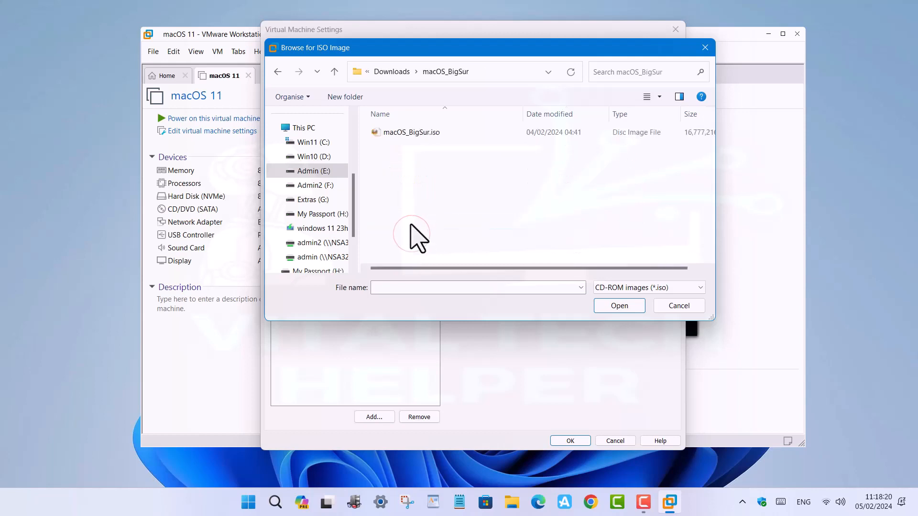
pyautogui.doubleClick(401, 133)
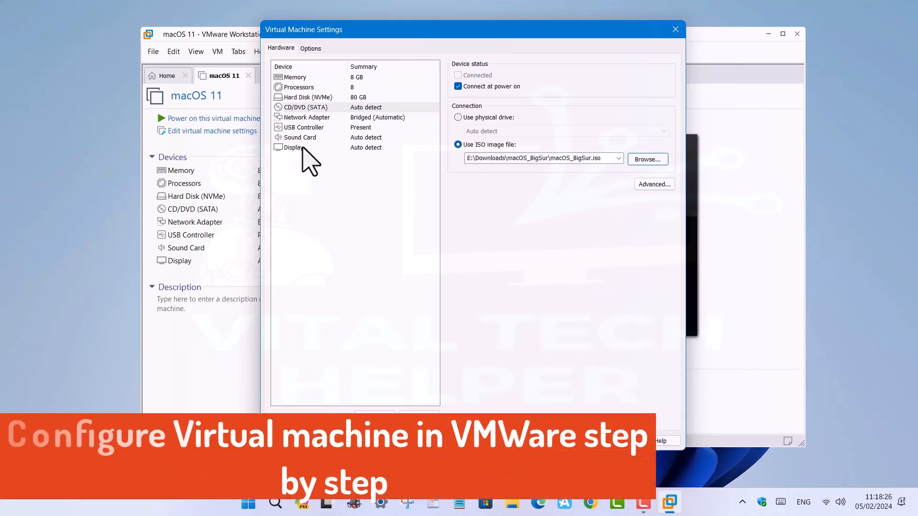
# - Enable stretch mode with Free stretch for the virtual machine's display and save the settings
pyautogui.click(293, 147)
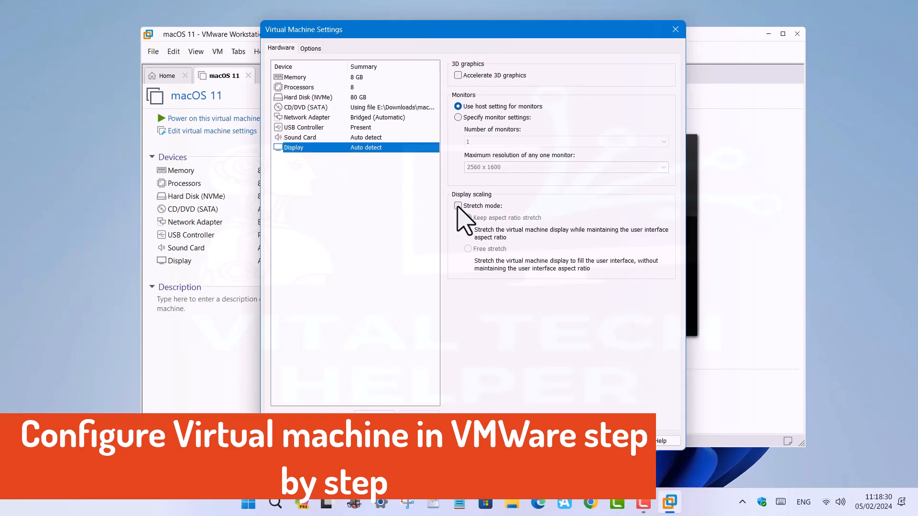
pyautogui.click(458, 206)
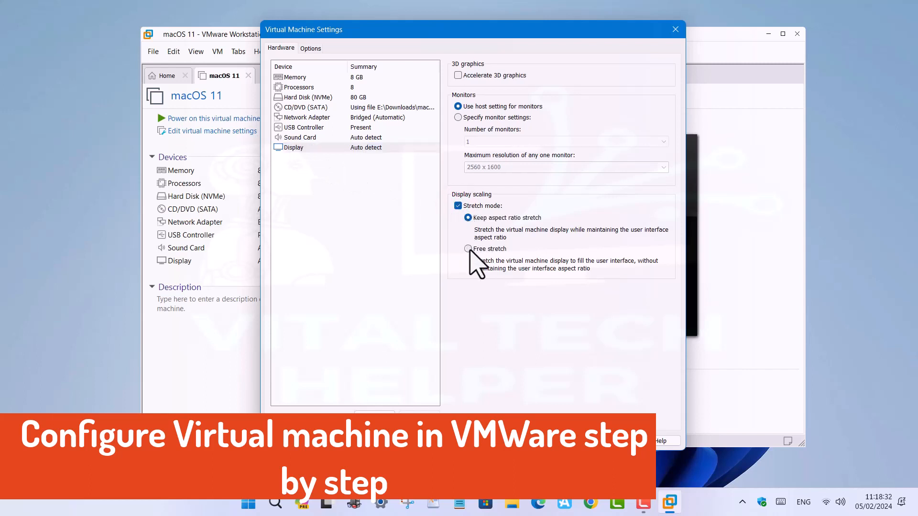
pyautogui.click(468, 249)
pyautogui.click(570, 440)
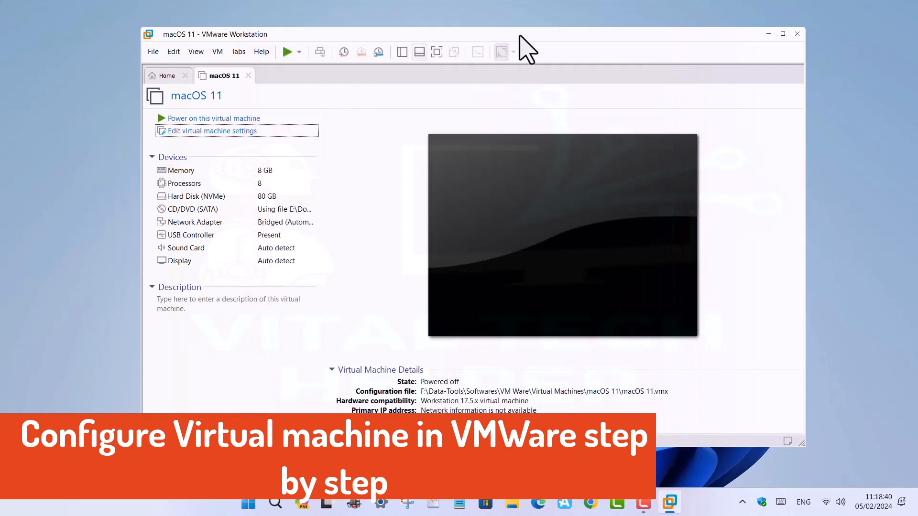
pyautogui.moveTo(521, 36); pyautogui.dragTo(503, 37)
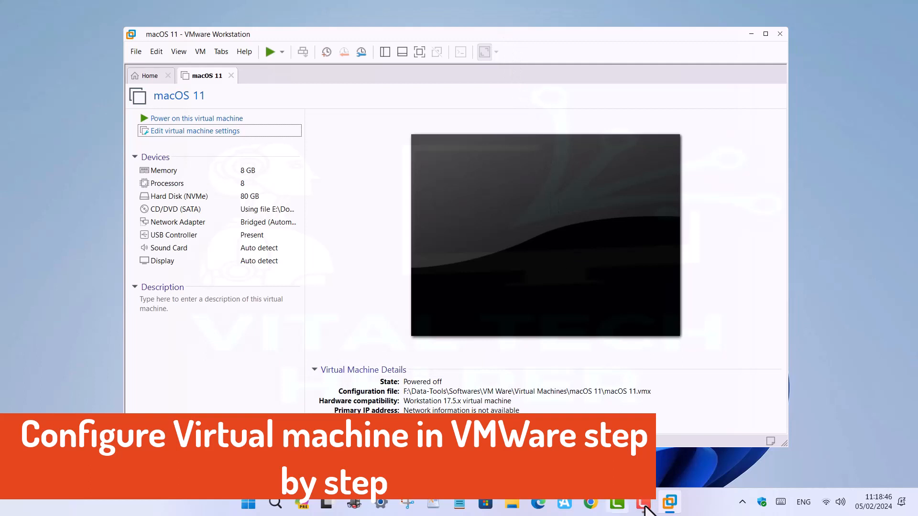
pyautogui.moveTo(646, 506)
pyautogui.click(645, 505)
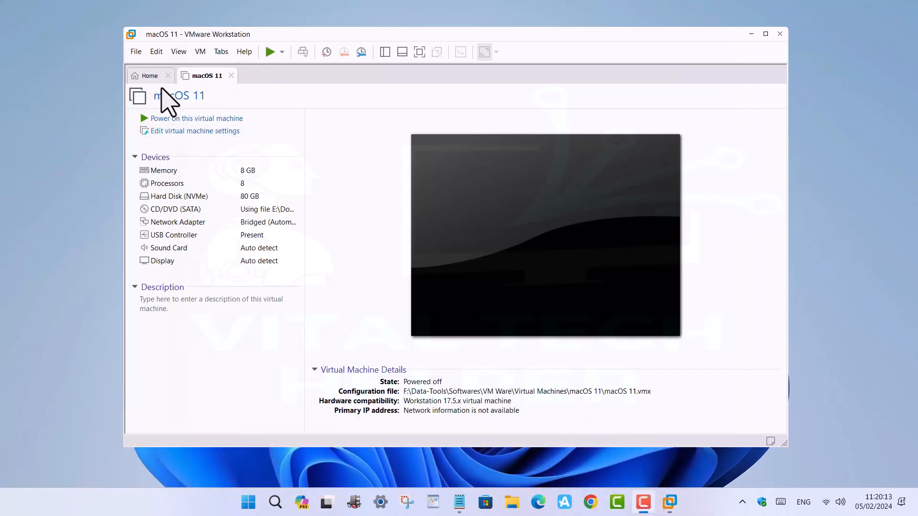
pyautogui.click(162, 87)
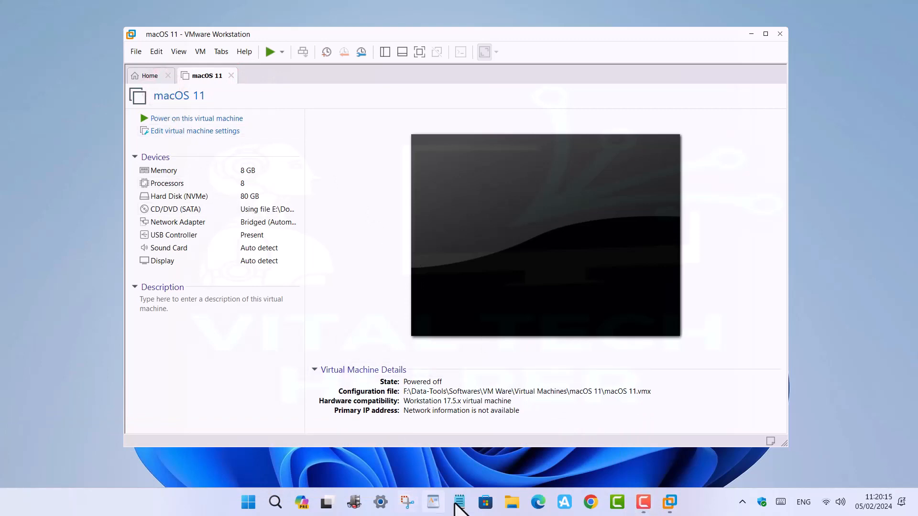
# - Switch to the Notepad notes and copy the four configuration lines from smbios.reflectHost to smc.version in the first code block
pyautogui.click(457, 503)
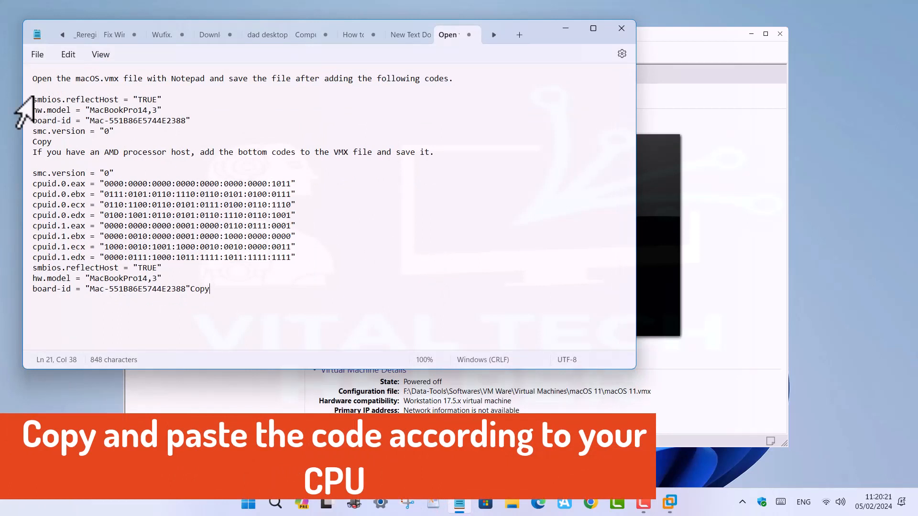
pyautogui.moveTo(32, 99); pyautogui.dragTo(207, 135)
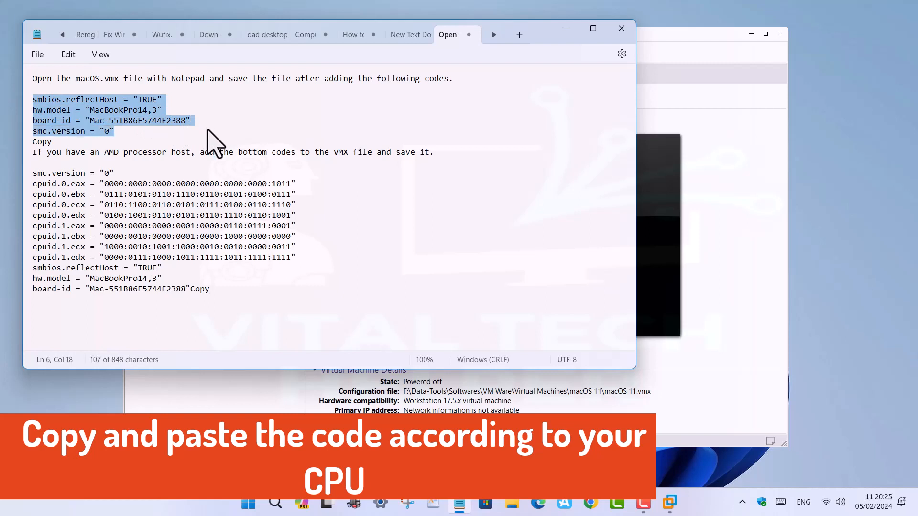
pyautogui.rightClick(126, 109)
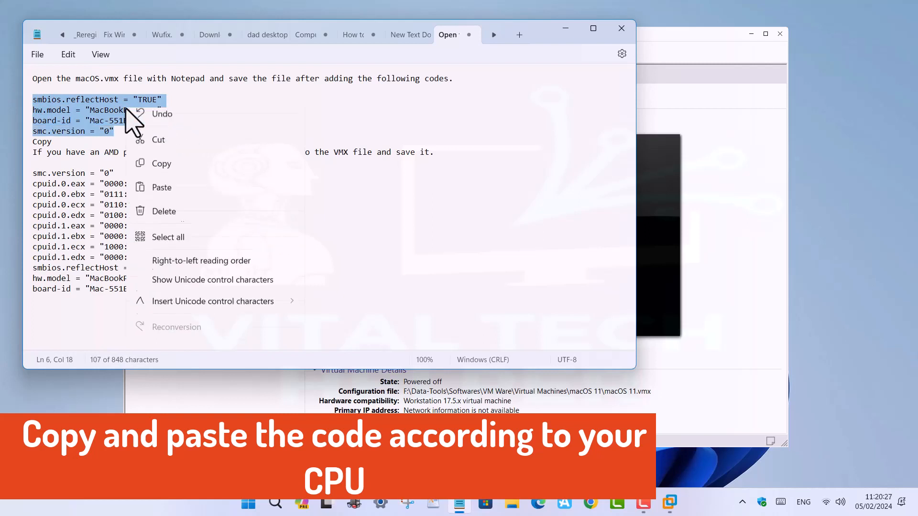
pyautogui.click(185, 173)
pyautogui.click(560, 26)
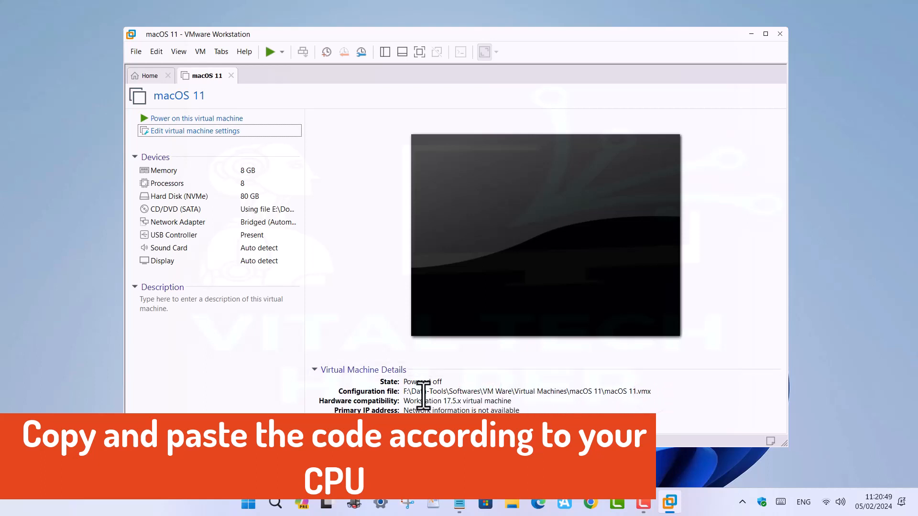
# - Open the macOS 11 virtual machine's directory from the VMware library and open macOS 11.vmx for editing in Notepad
pyautogui.click(385, 52)
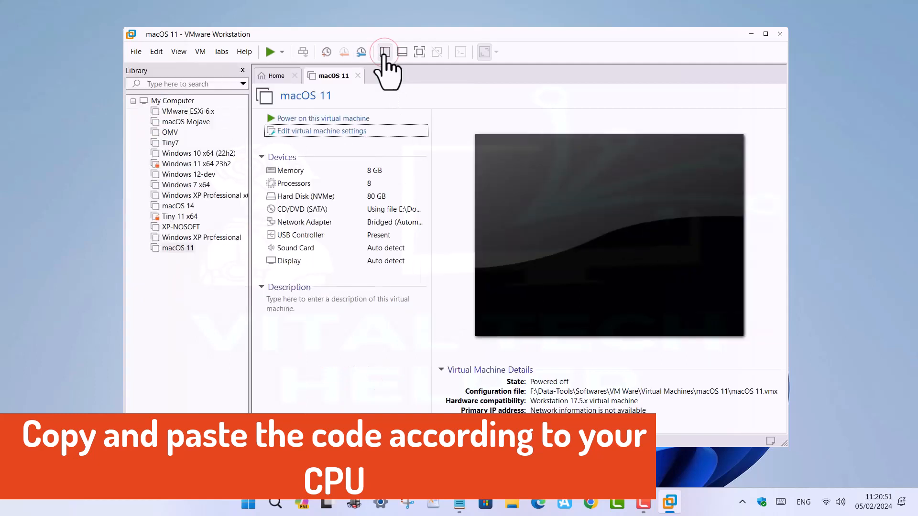
pyautogui.rightClick(178, 252)
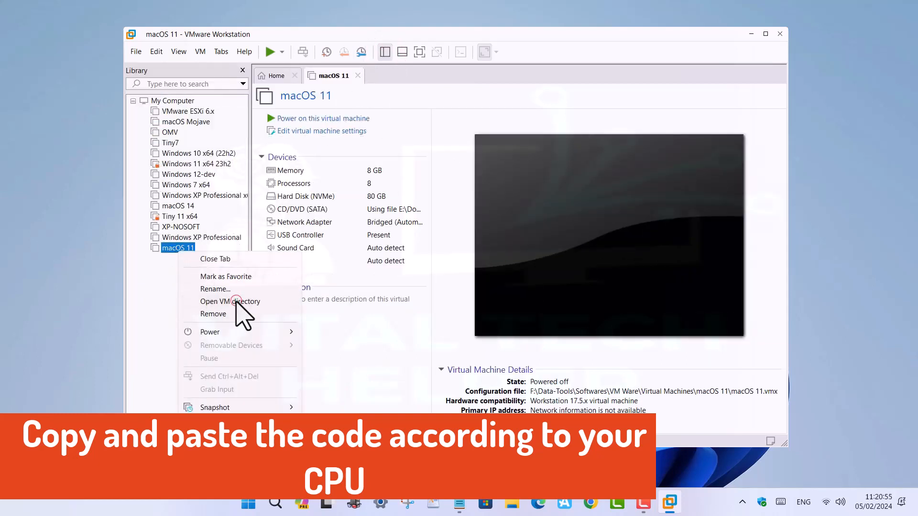
pyautogui.click(235, 301)
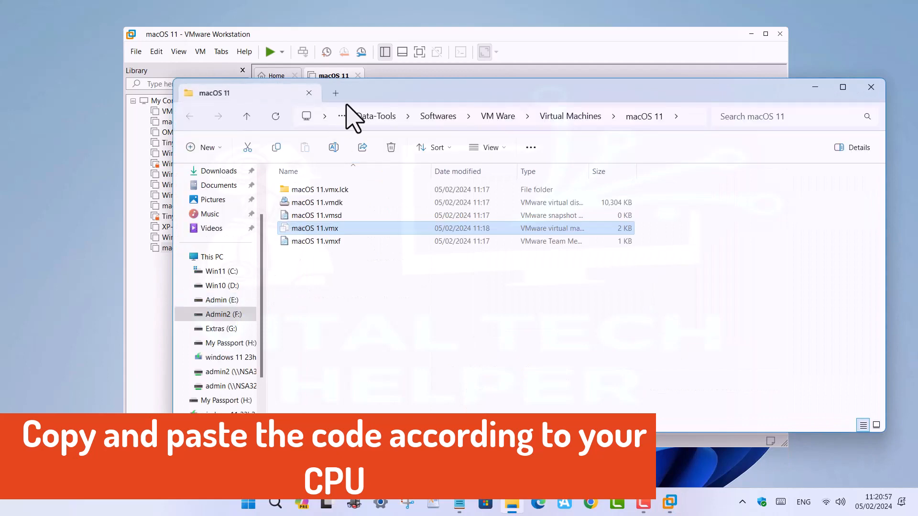
pyautogui.moveTo(348, 103); pyautogui.dragTo(295, 74)
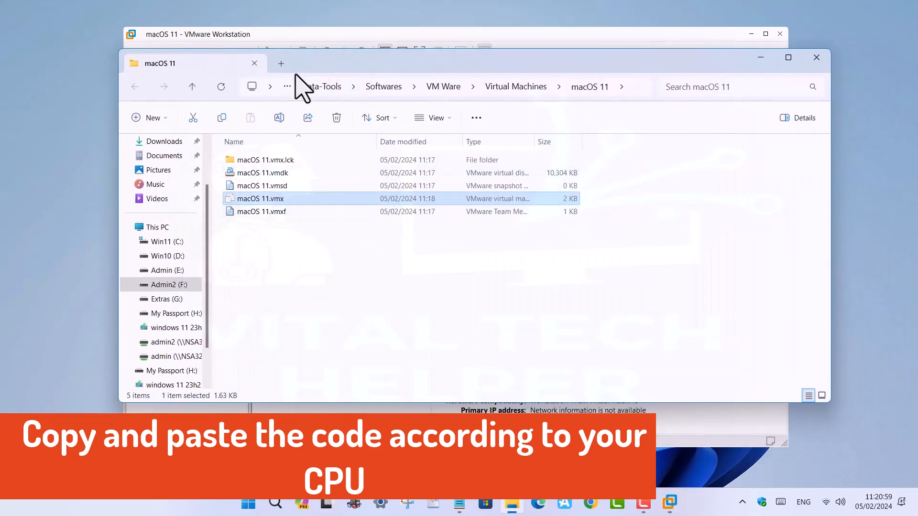
pyautogui.rightClick(259, 200)
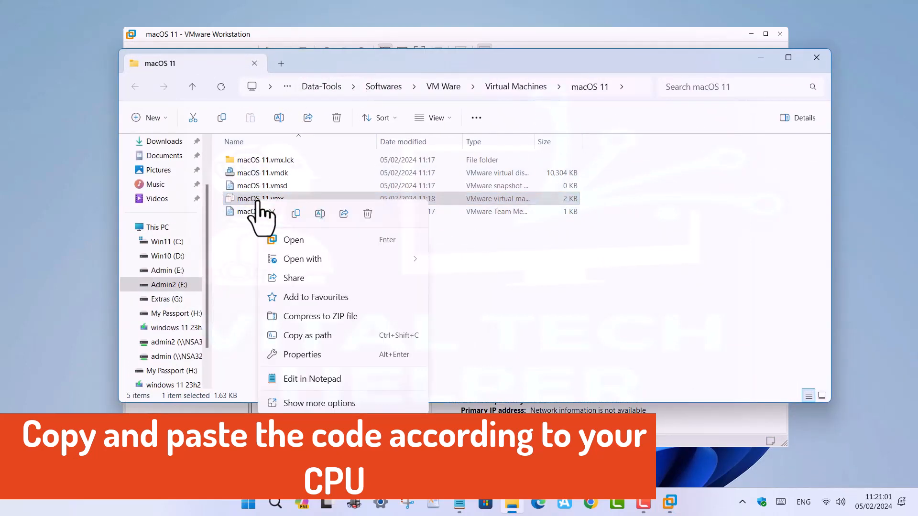
pyautogui.click(332, 380)
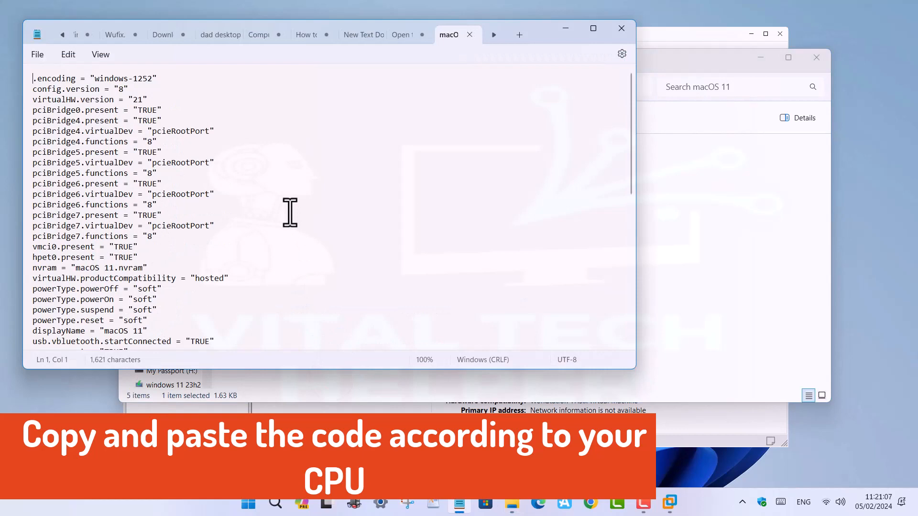
# - Paste the four copied lines from smbios.reflectHost to smc.version at the end of macOS 11.vmx and save the file
pyautogui.scroll(-15, 290, 212)
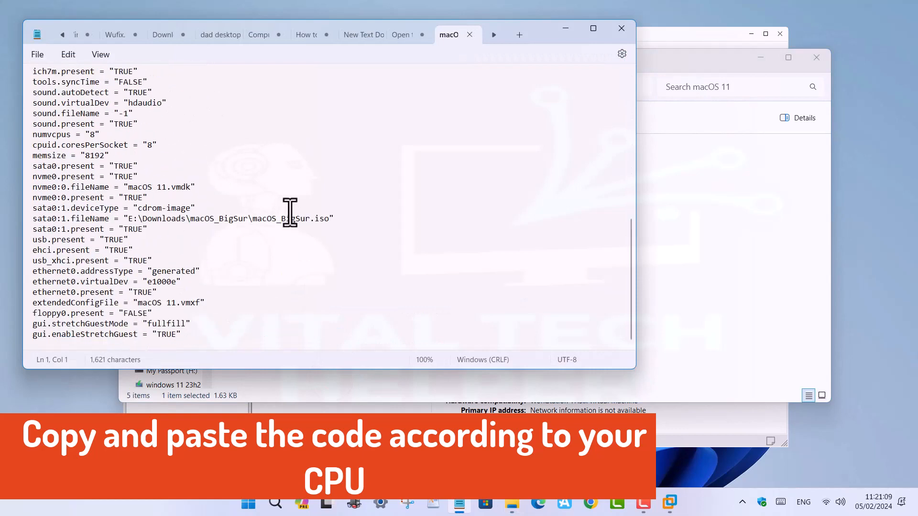
pyautogui.click(37, 348)
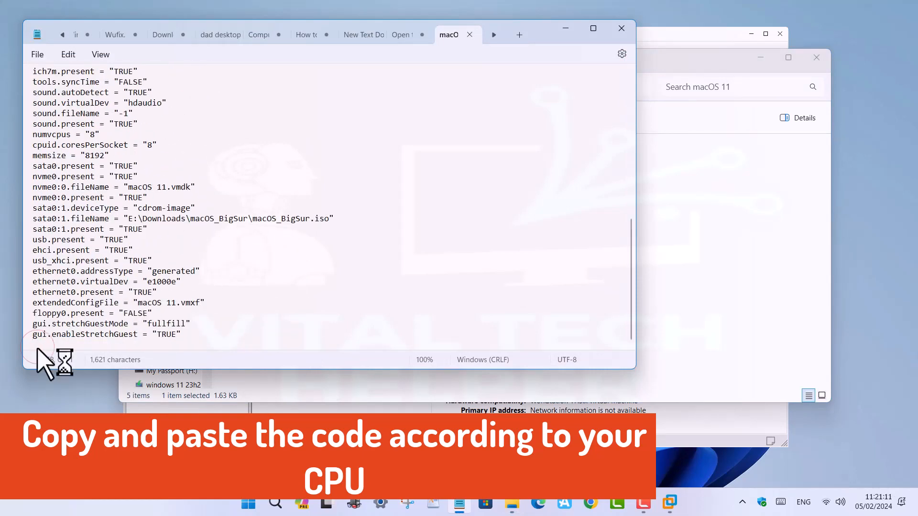
pyautogui.rightClick(38, 349)
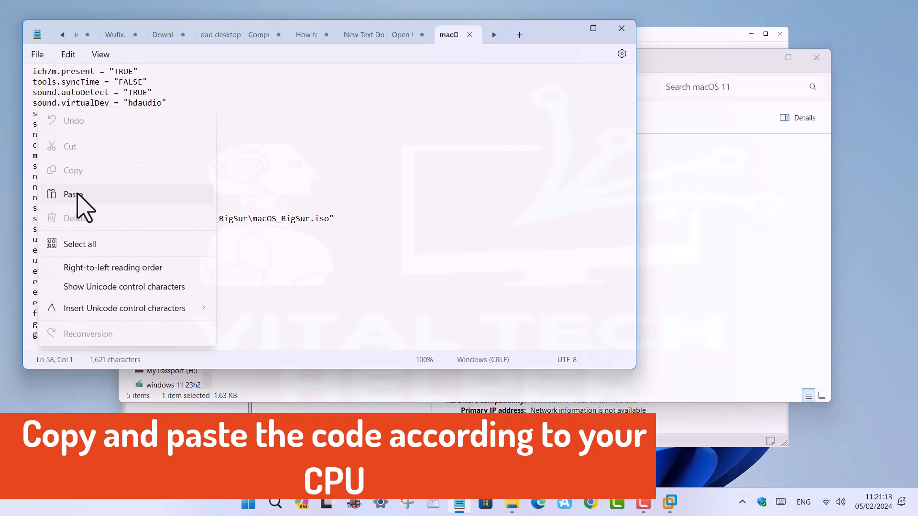
pyautogui.click(77, 194)
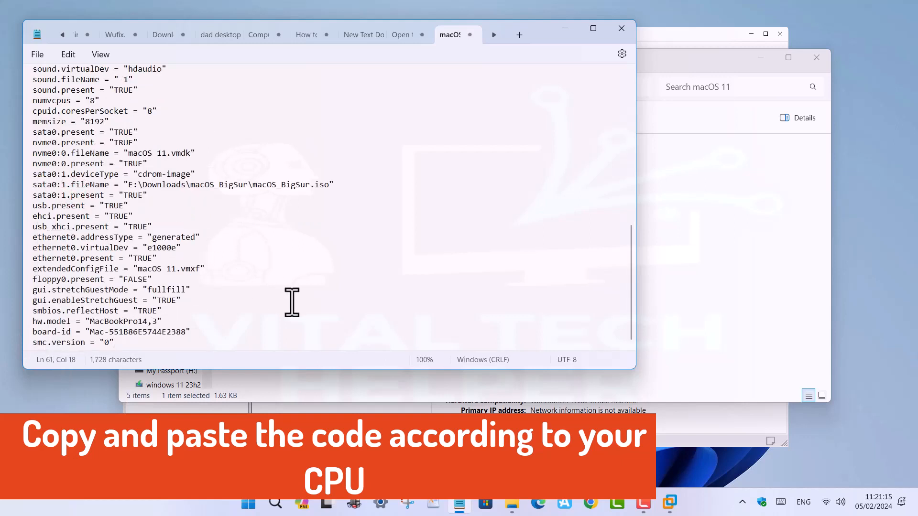
pyautogui.click(37, 54)
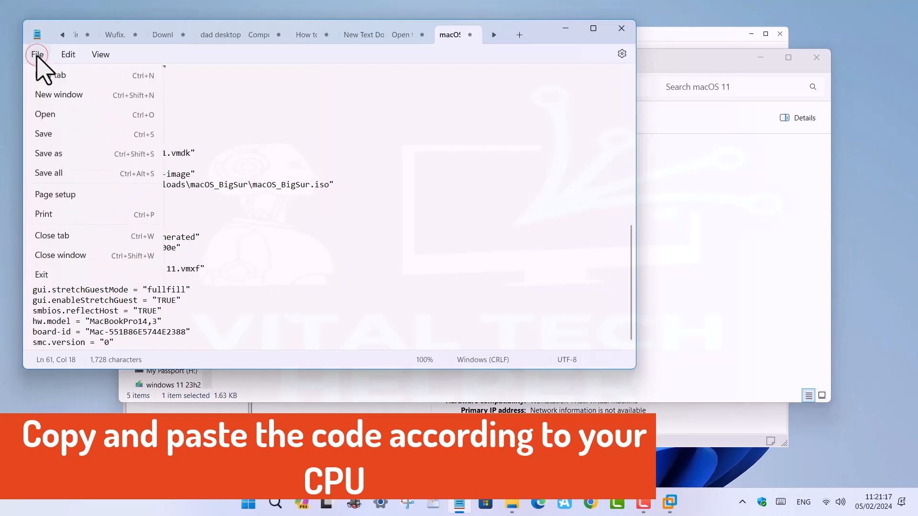
pyautogui.click(52, 134)
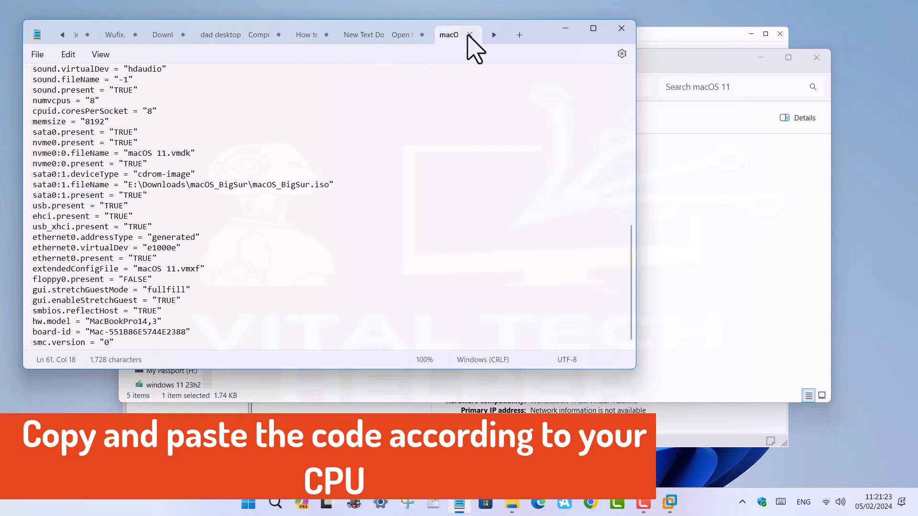
# - Close the macOS 11.vmx file, the Notepad notes and the macOS 11 folder window to return to VMware Workstation
pyautogui.click(470, 35)
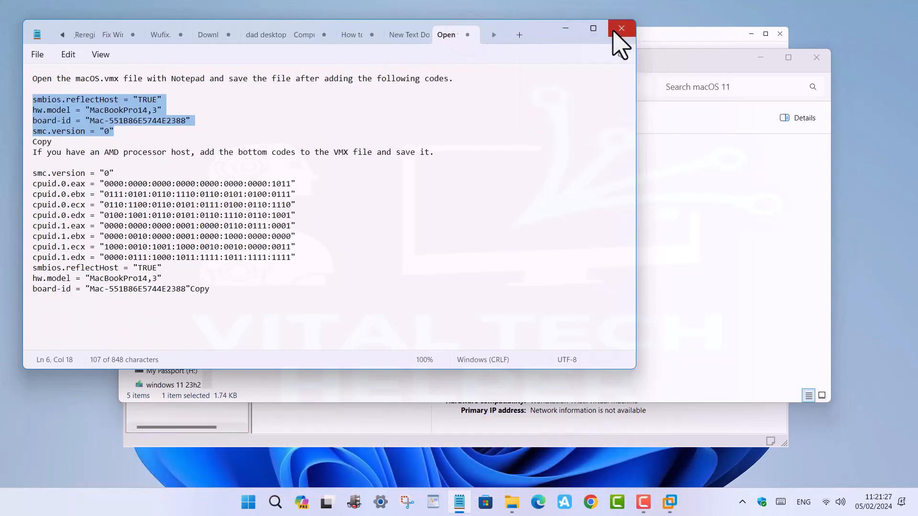
pyautogui.click(614, 31)
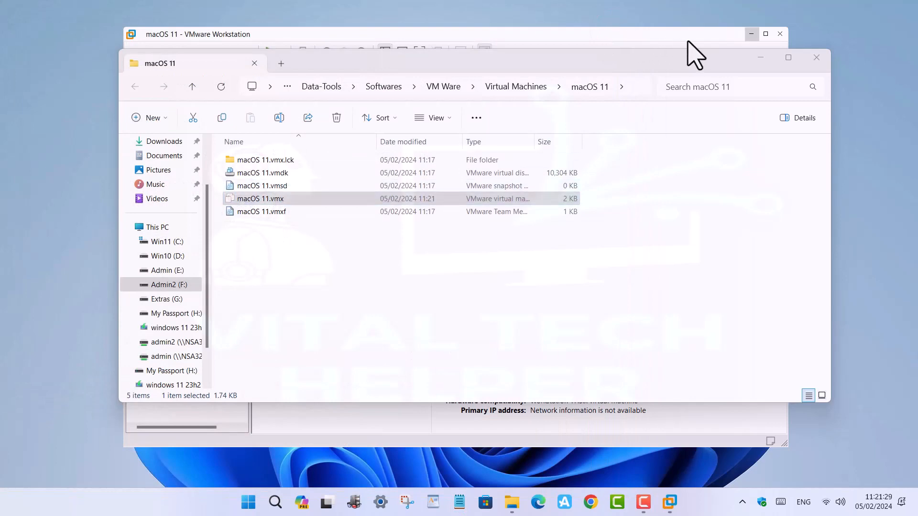
pyautogui.click(817, 58)
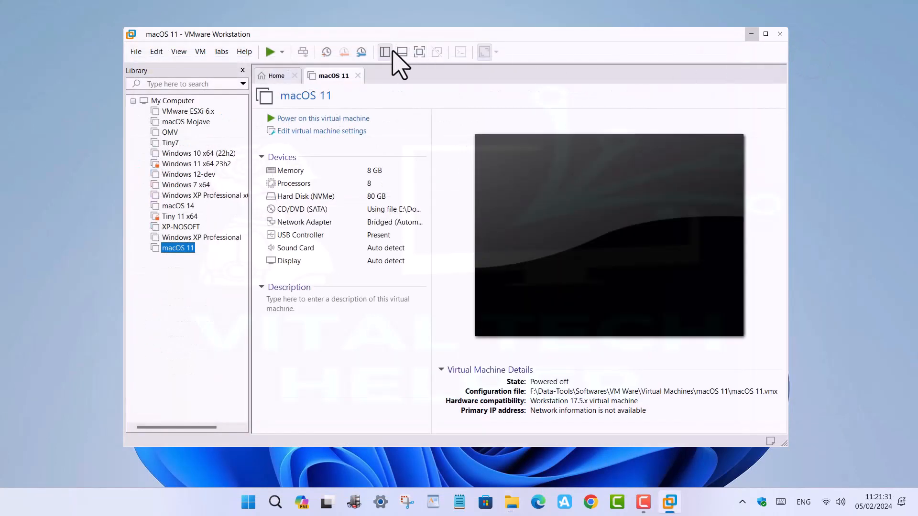
# - Hide the library, then power on the macOS 11 virtual machine and show it in full screen without the message bar
pyautogui.click(385, 53)
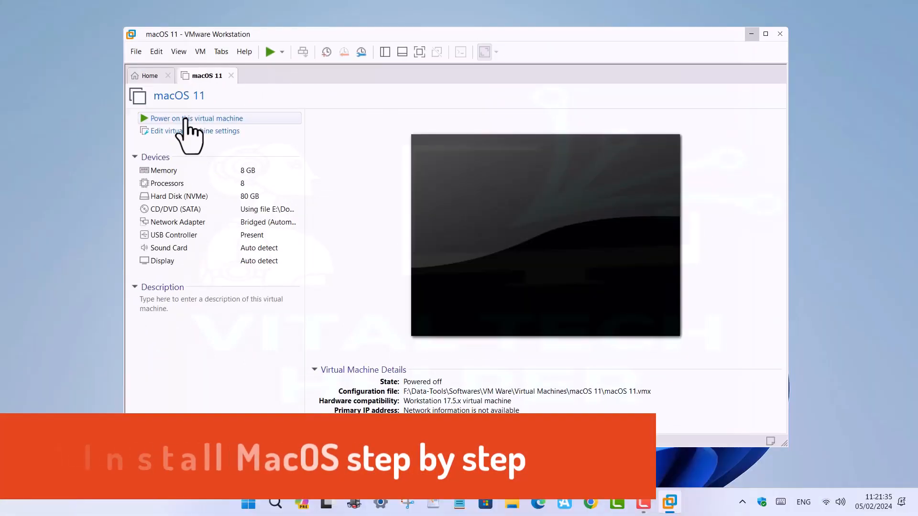
pyautogui.click(186, 120)
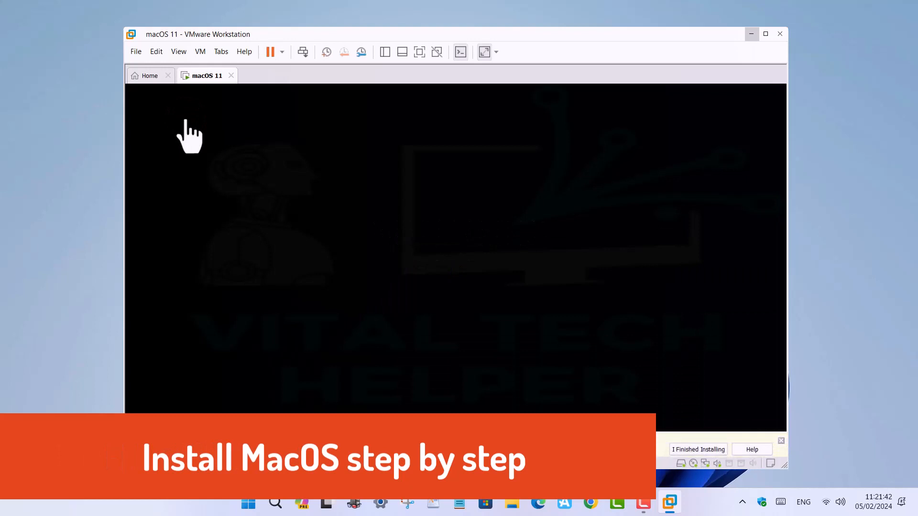
pyautogui.click(781, 441)
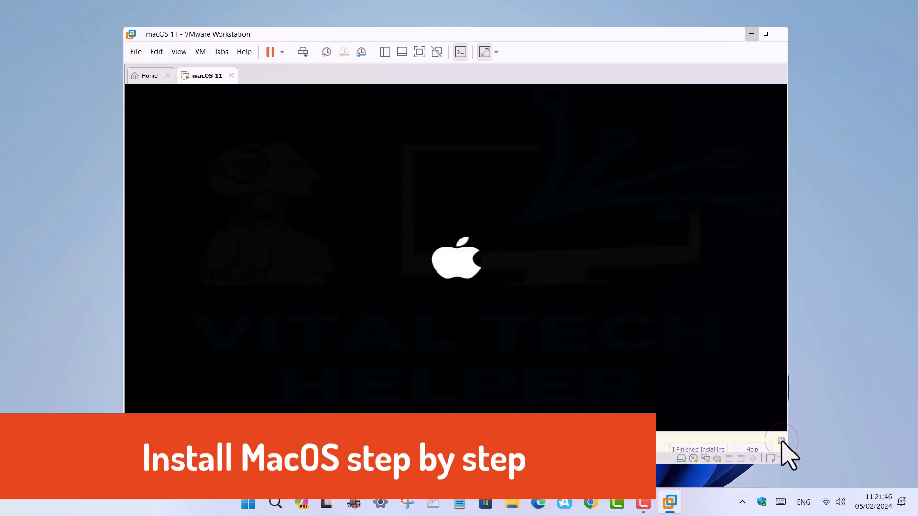
pyautogui.click(419, 52)
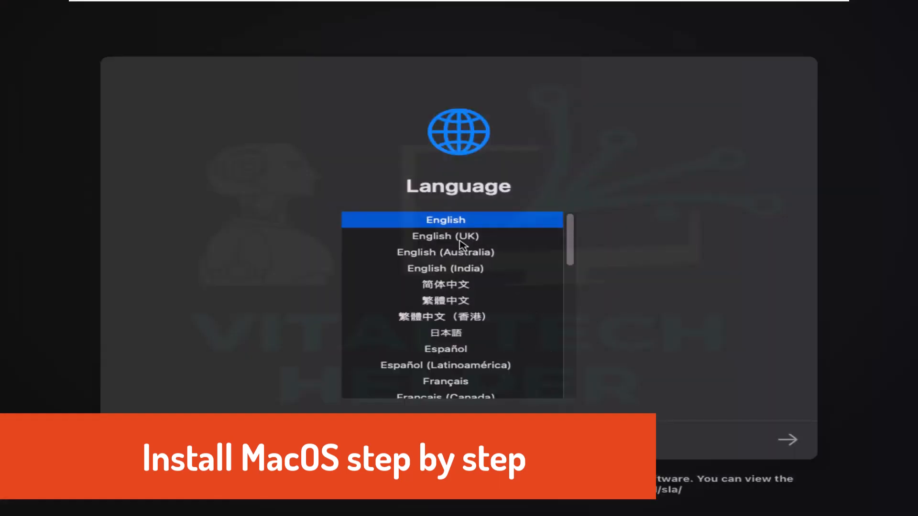
# - Set the installer language to English (UK) and open Disk Utility from the recovery options
pyautogui.click(460, 237)
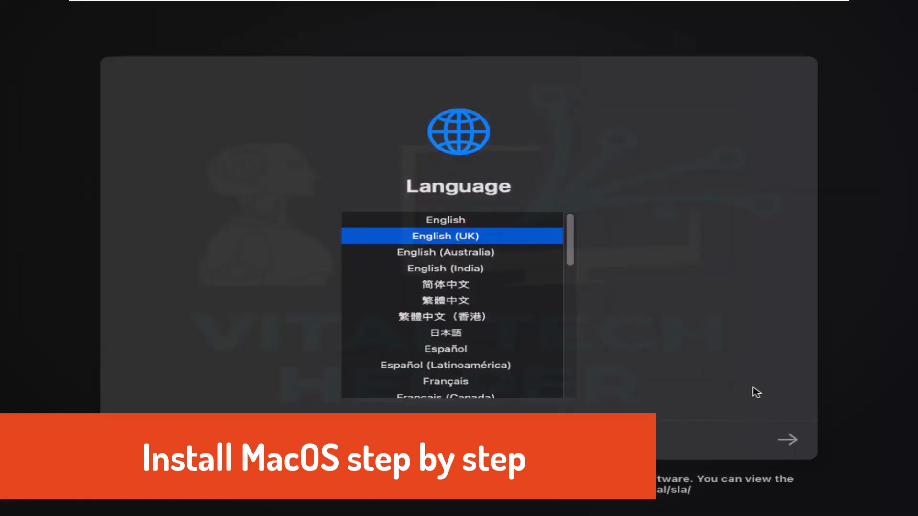
pyautogui.click(788, 440)
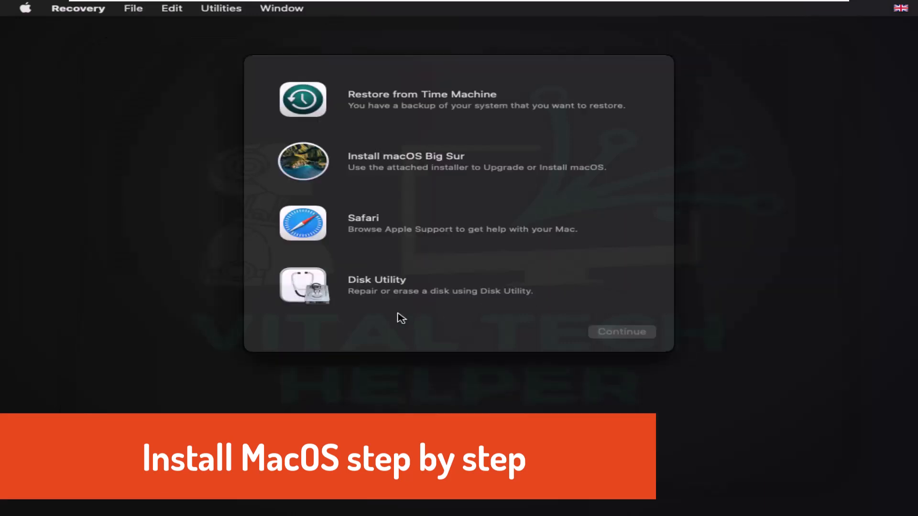
pyautogui.click(392, 293)
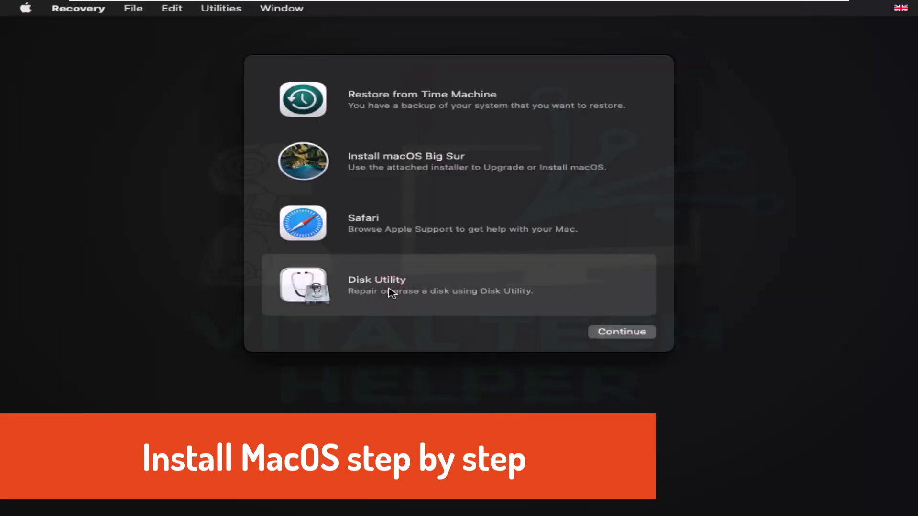
pyautogui.click(620, 335)
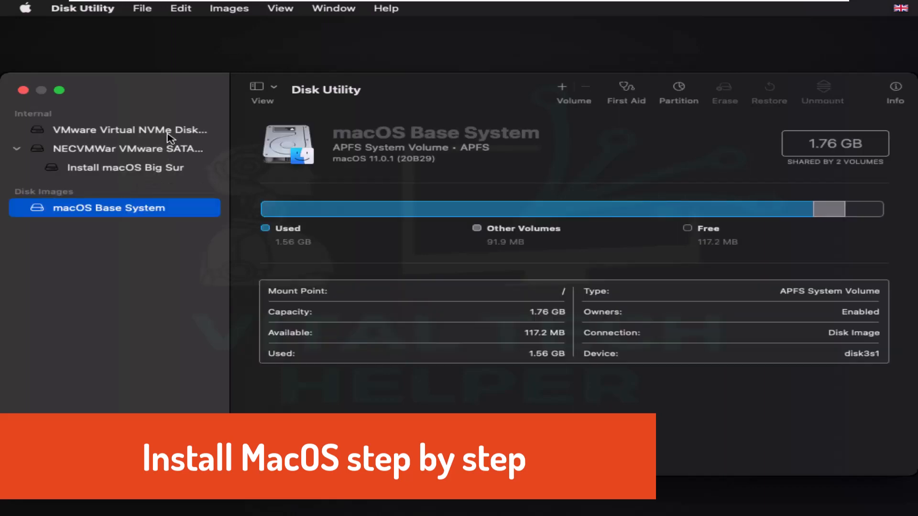
# - Erase the VMware Virtual NVMe disk as macOS 11 with APFS format and GUID Partition Map, and quit Disk Utility
pyautogui.click(170, 137)
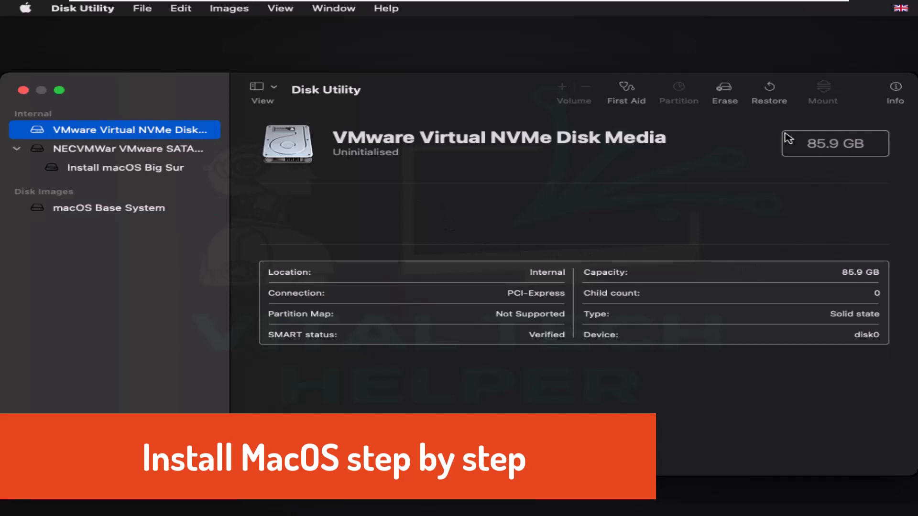
pyautogui.click(727, 101)
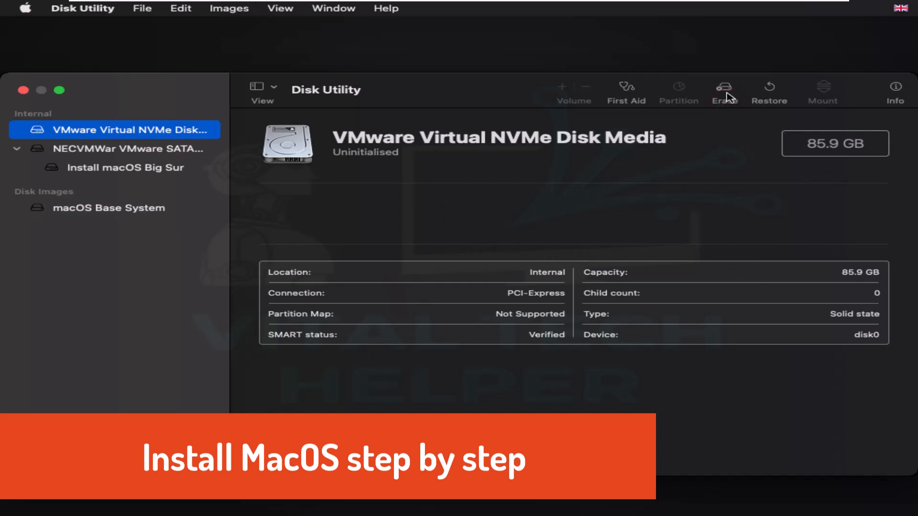
pyautogui.click(726, 94)
pyautogui.click(725, 95)
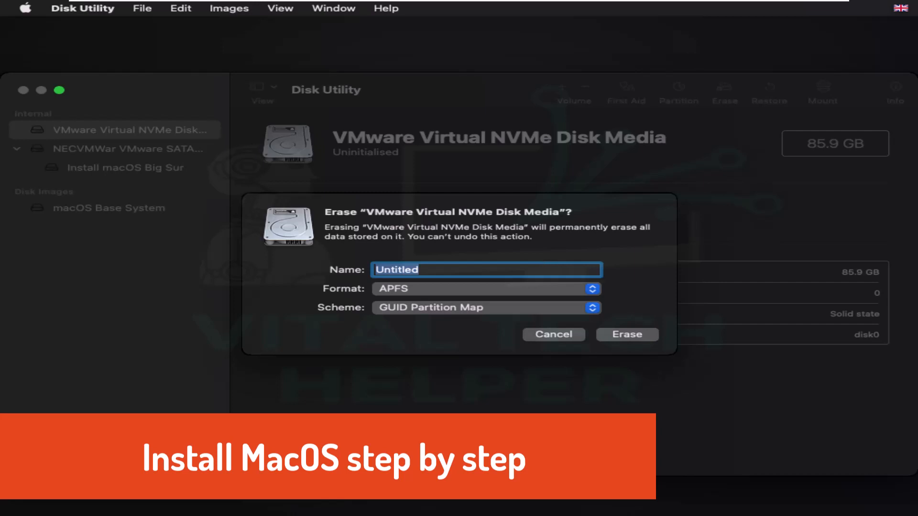
pyautogui.write('macOS 11')
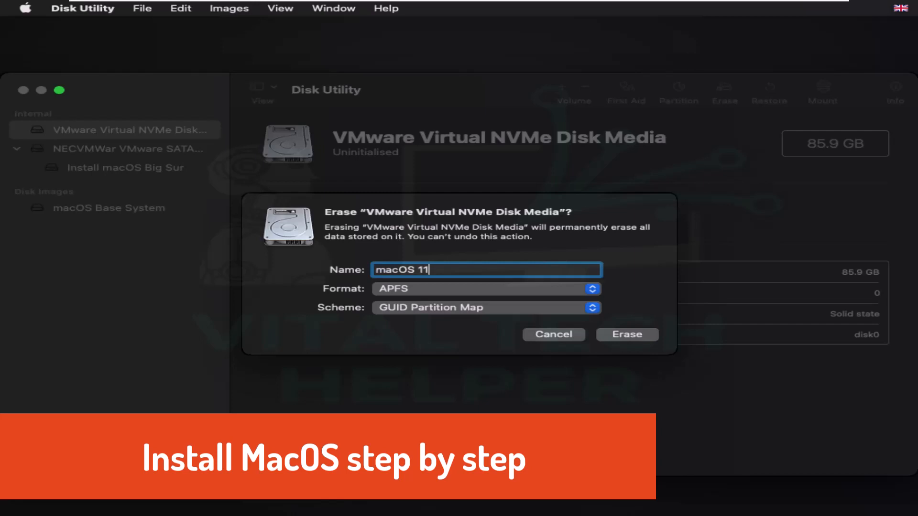
pyautogui.click(641, 338)
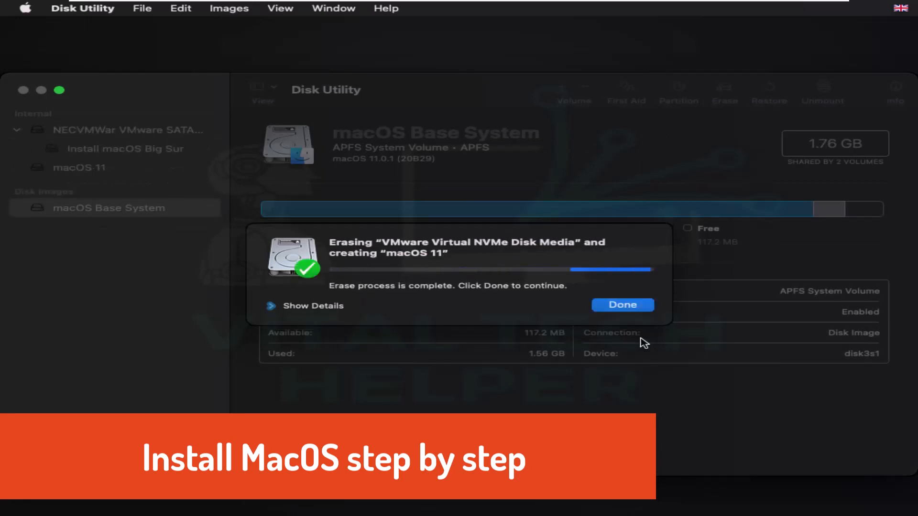
pyautogui.click(623, 306)
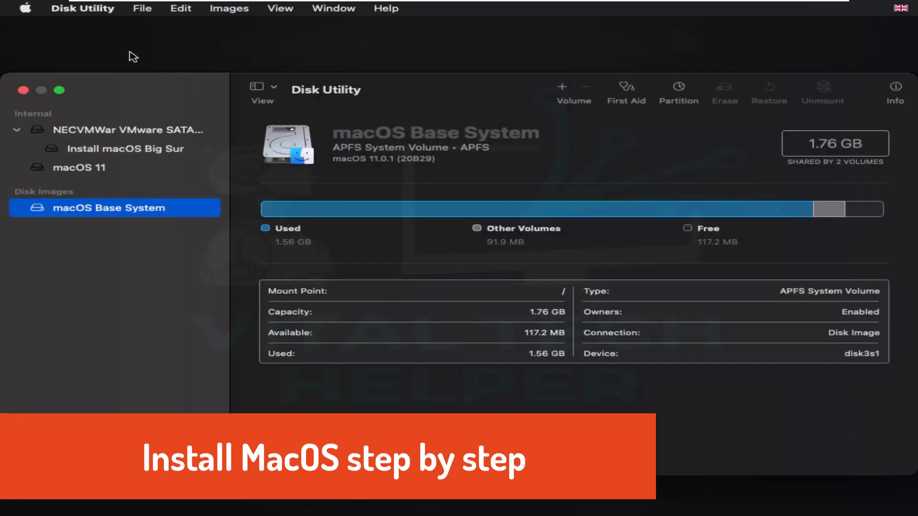
pyautogui.click(83, 13)
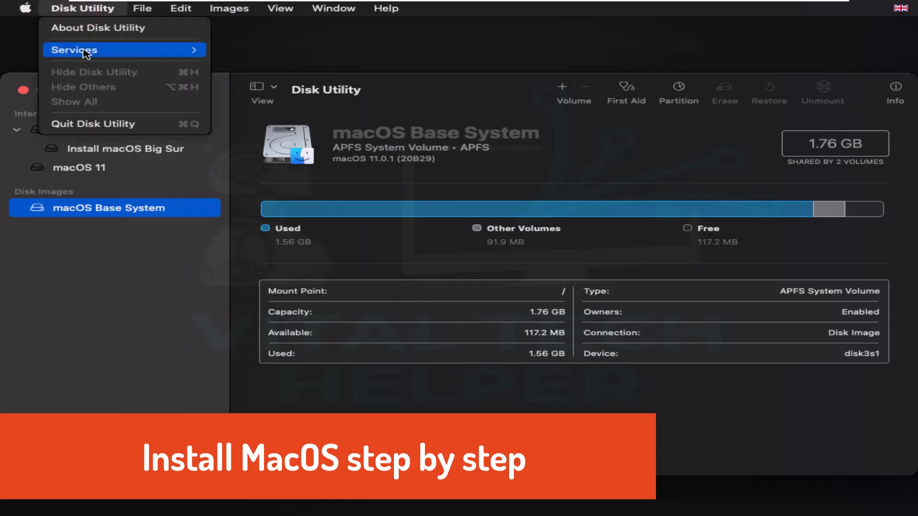
pyautogui.click(118, 124)
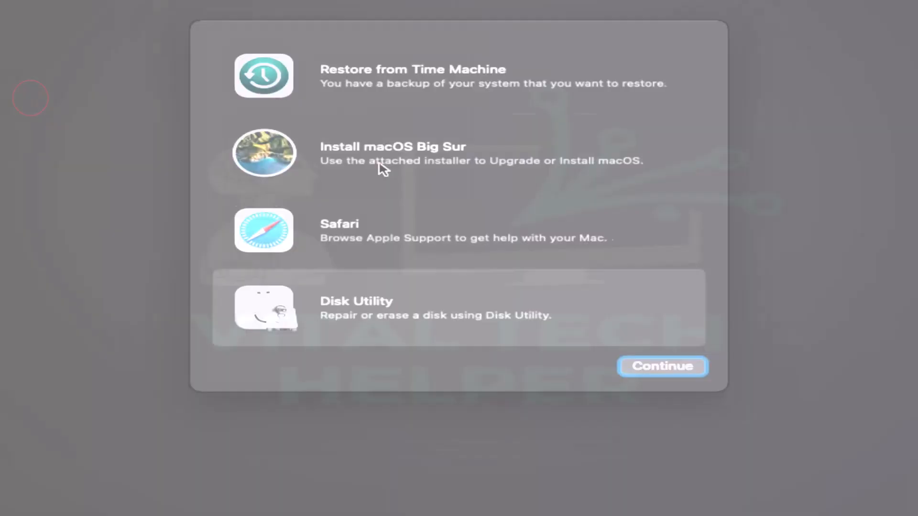
# - Launch Install macOS Big Sur from the recovery options and proceed through the installer's prompts to start the installation
pyautogui.click(395, 187)
pyautogui.click(614, 347)
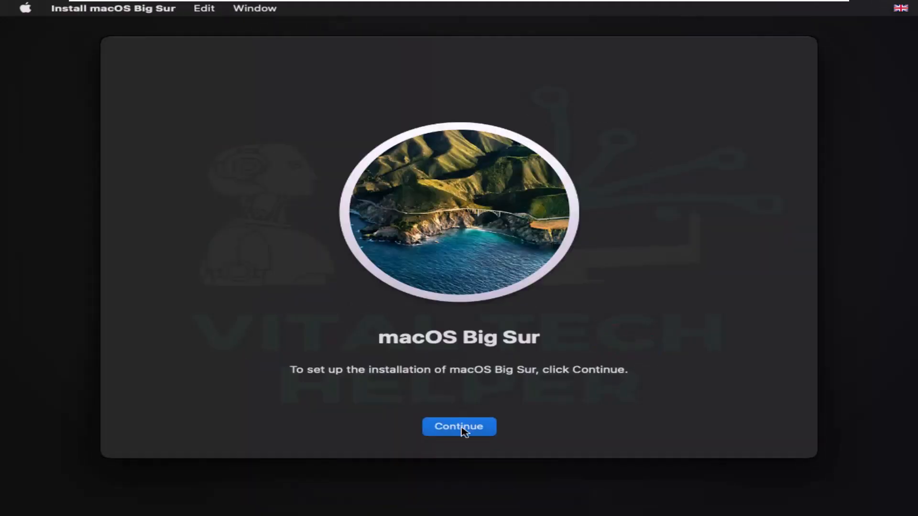
pyautogui.click(466, 430)
pyautogui.click(500, 428)
pyautogui.click(514, 304)
pyautogui.click(501, 426)
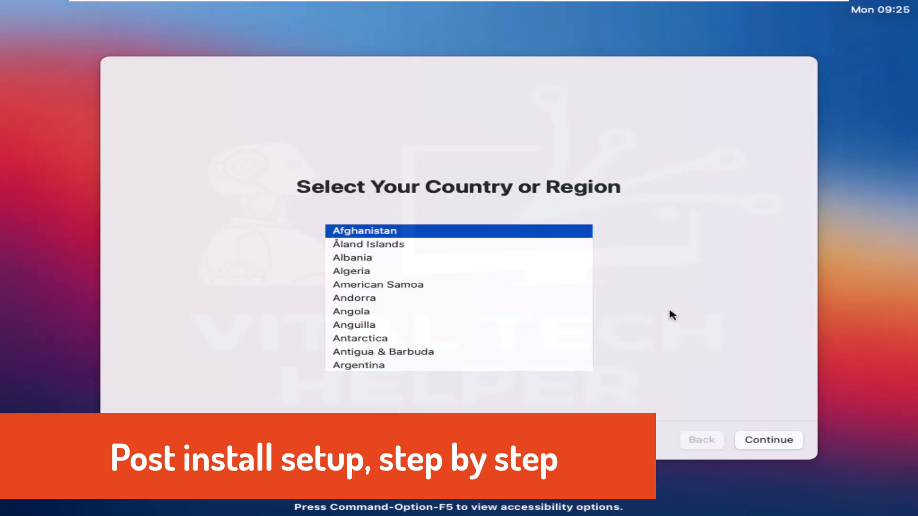
# - Set the country or region to United Kingdom in the macOS setup and continue
pyautogui.click(457, 304)
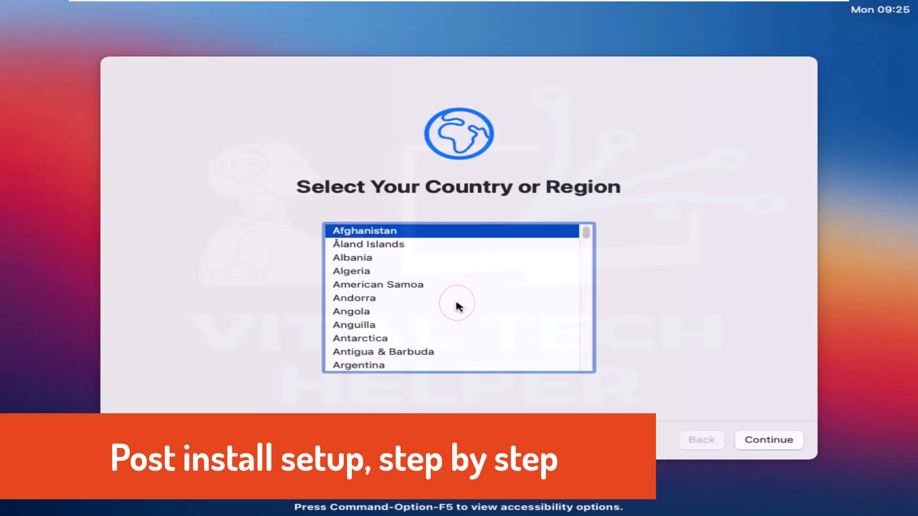
pyautogui.scroll(-5, 467, 306)
pyautogui.scroll(-15, 524, 332)
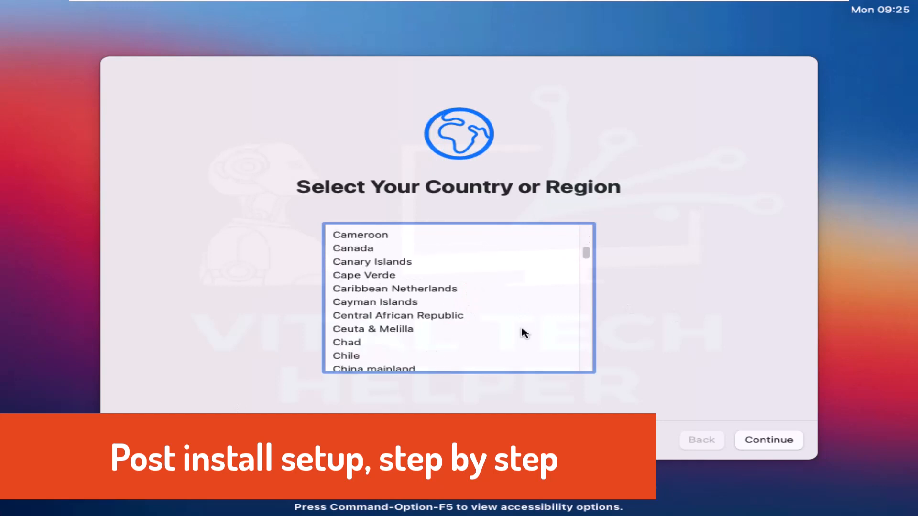
pyautogui.scroll(-20, 525, 333)
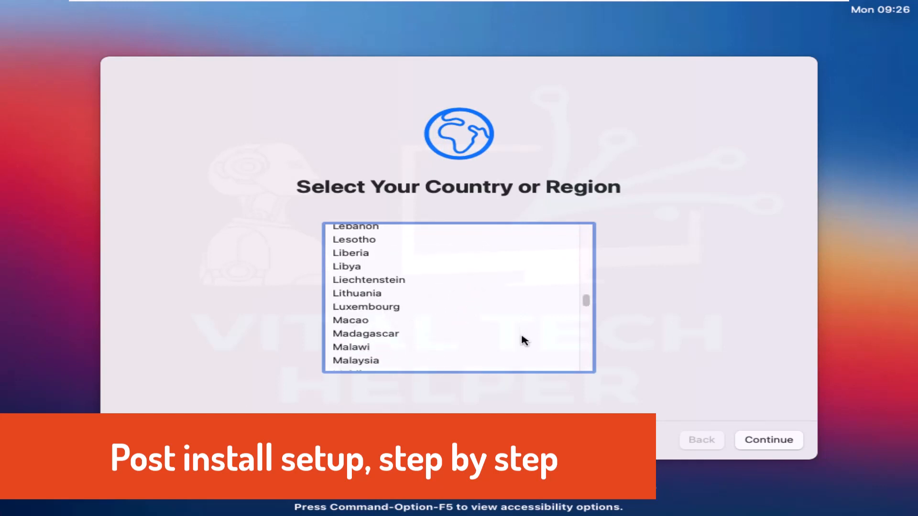
pyautogui.scroll(1, 416, 232)
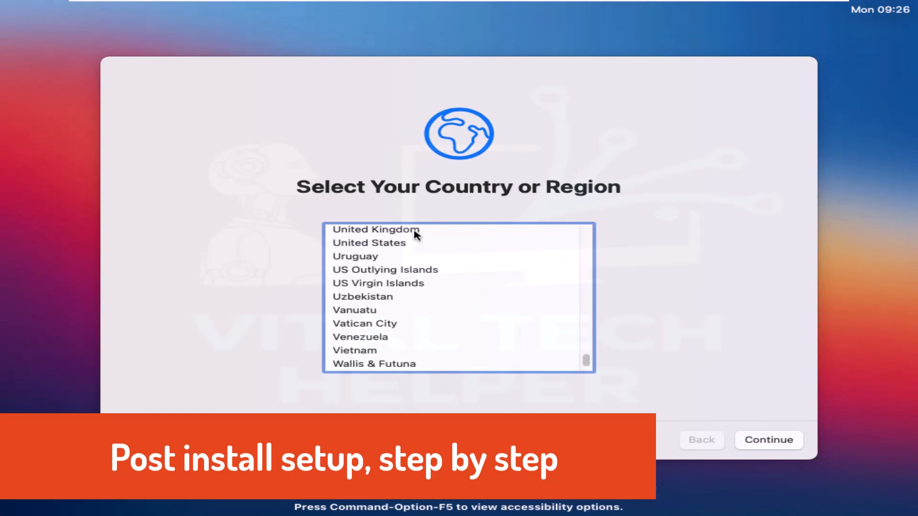
pyautogui.click(416, 231)
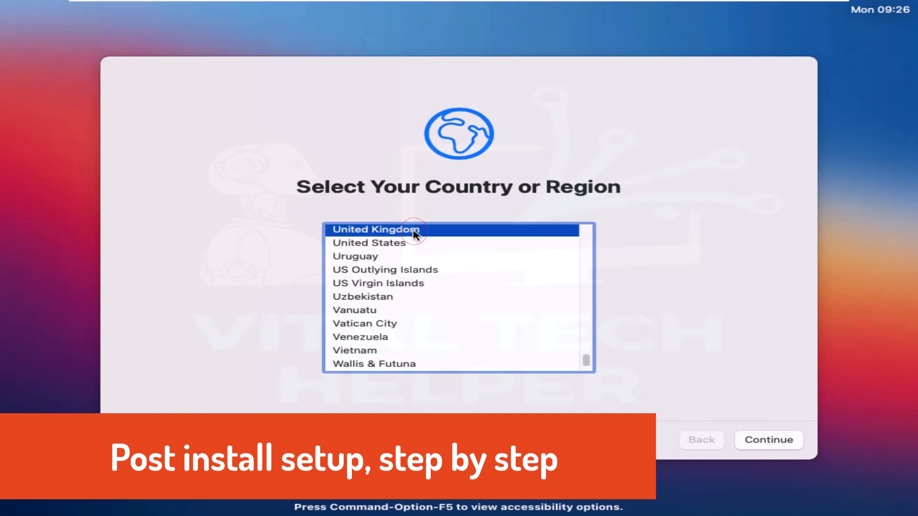
pyautogui.click(783, 445)
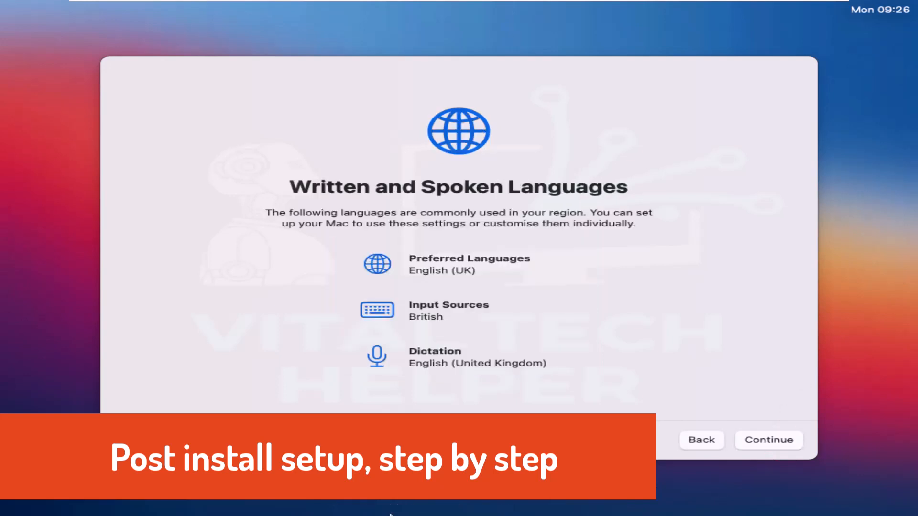
# - Accept the suggested written and spoken languages and skip the Accessibility setup
pyautogui.click(755, 444)
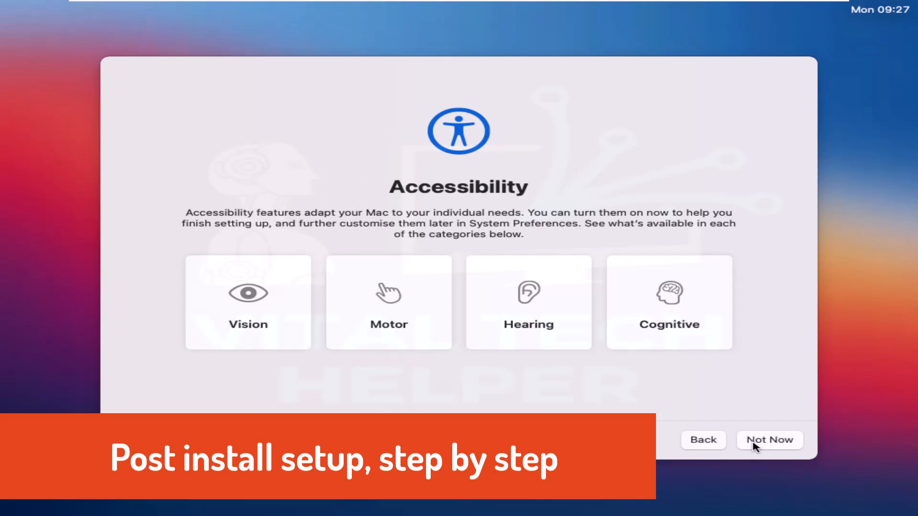
pyautogui.click(754, 444)
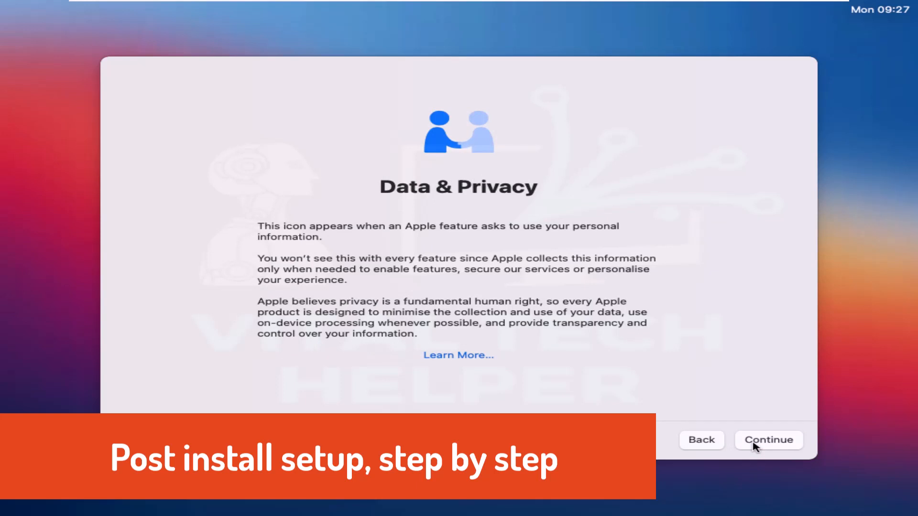
# - Continue past the Data & Privacy notice and skip both Migration Assistant and the Apple ID sign-in
pyautogui.click(755, 444)
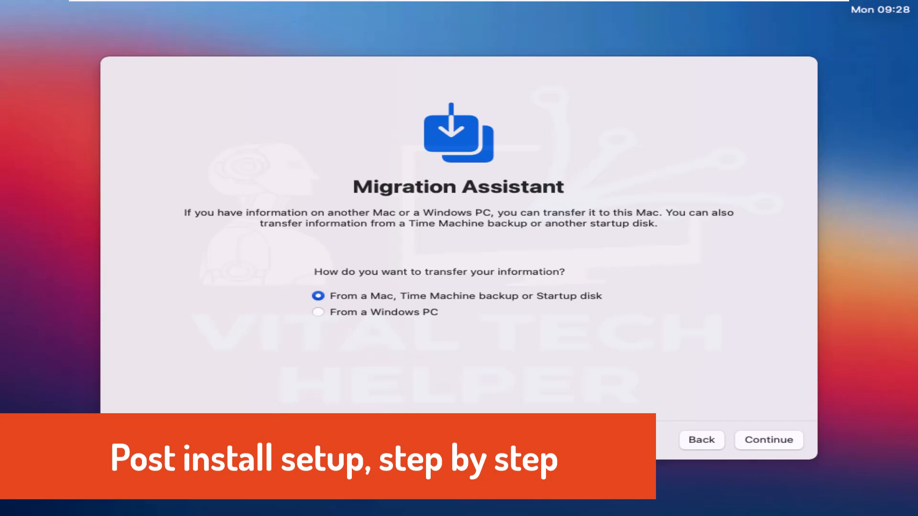
pyautogui.click(146, 440)
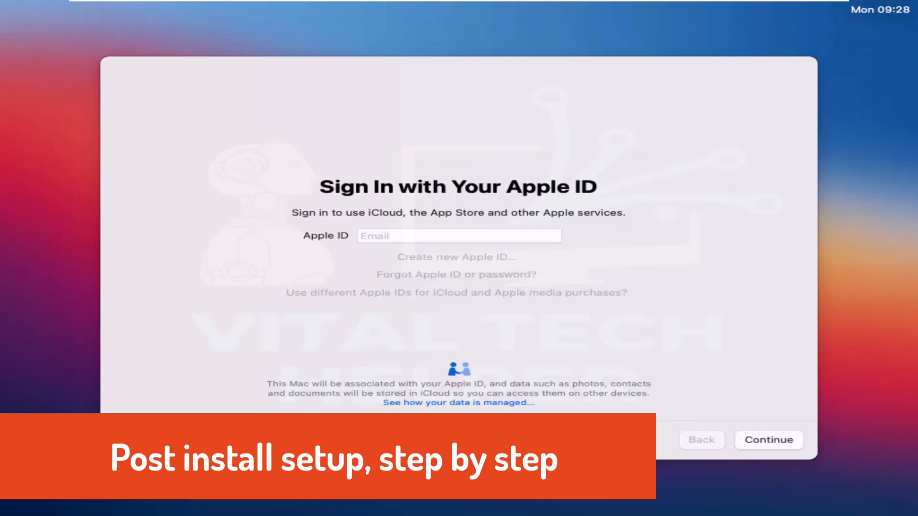
pyautogui.click(150, 439)
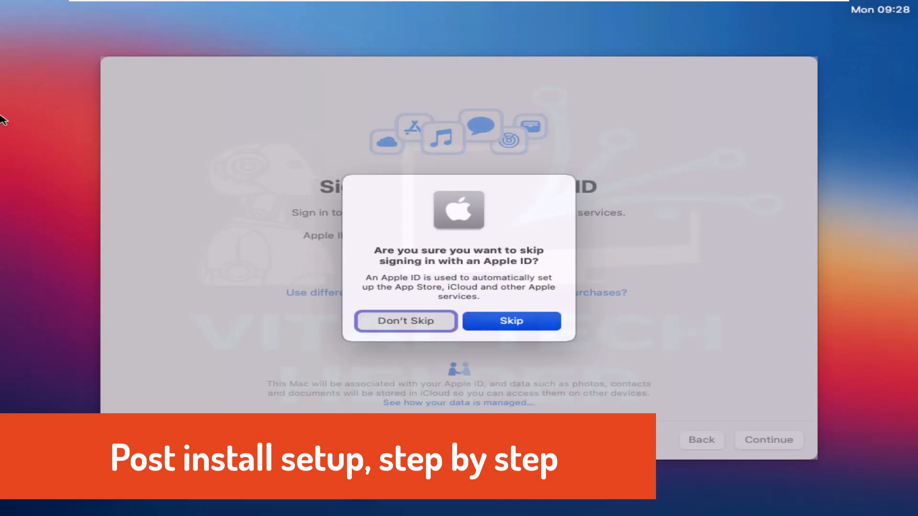
pyautogui.click(490, 327)
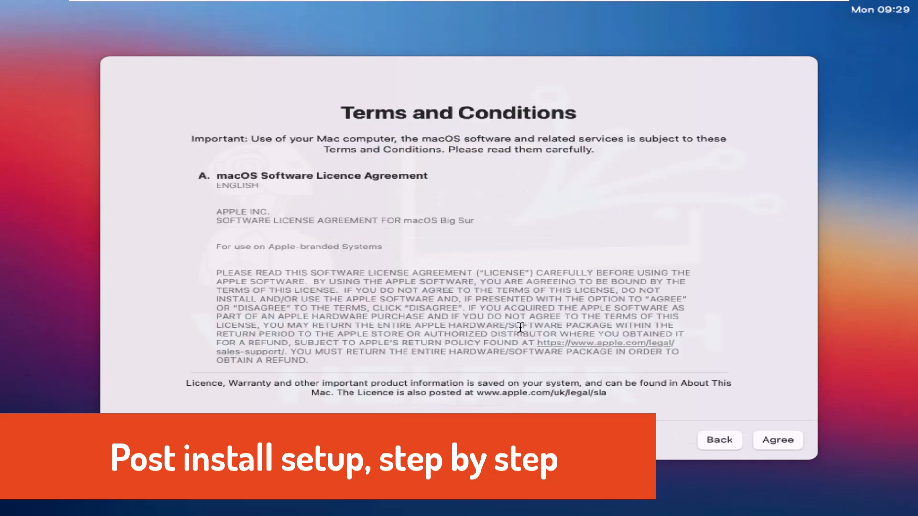
# - Agree to the Terms and Conditions and the macOS Software Licence Agreement
pyautogui.click(777, 440)
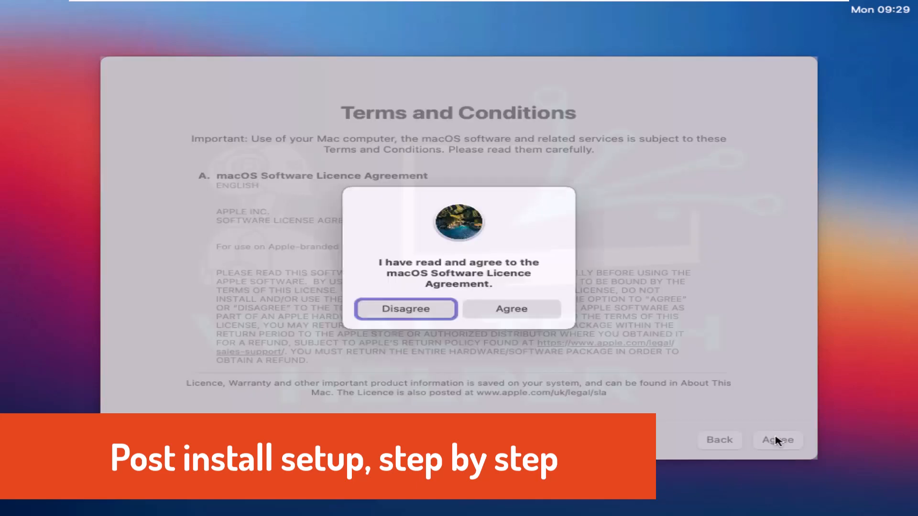
pyautogui.click(526, 316)
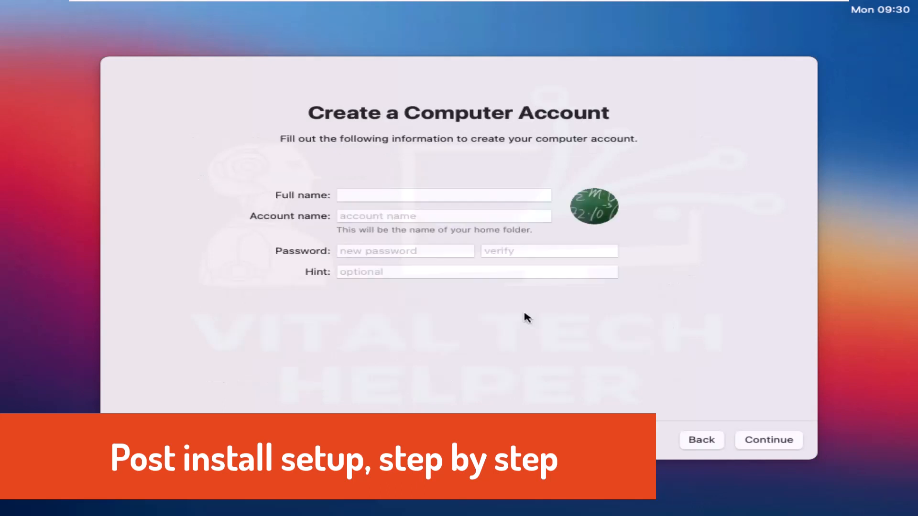
# - Create the computer account with user as full name and account name, and enter and verify the account password
pyautogui.click(333, 2)
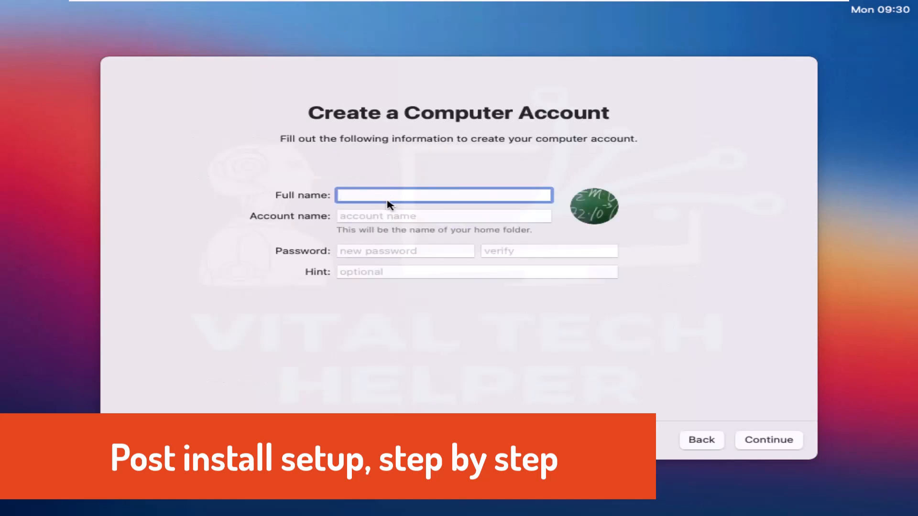
pyautogui.write('user')
pyautogui.press('Tab')
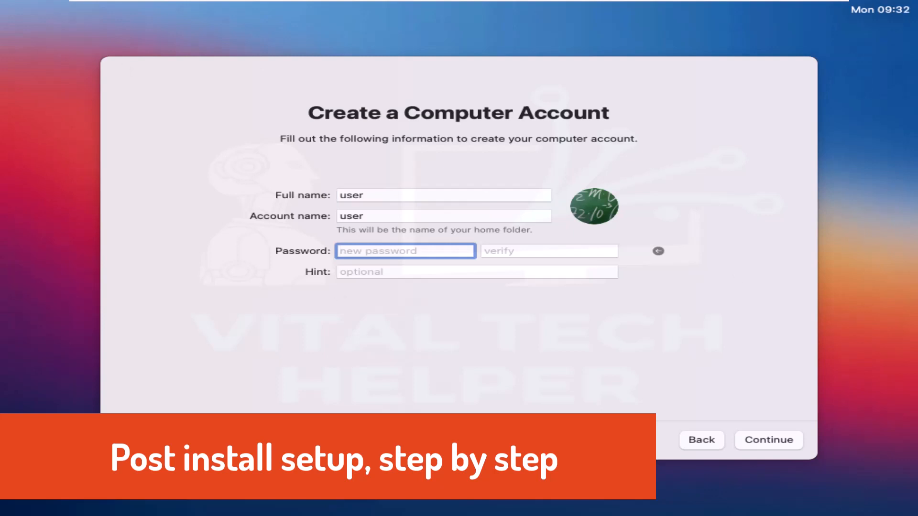
pyautogui.write('••••')
pyautogui.press('Tab')
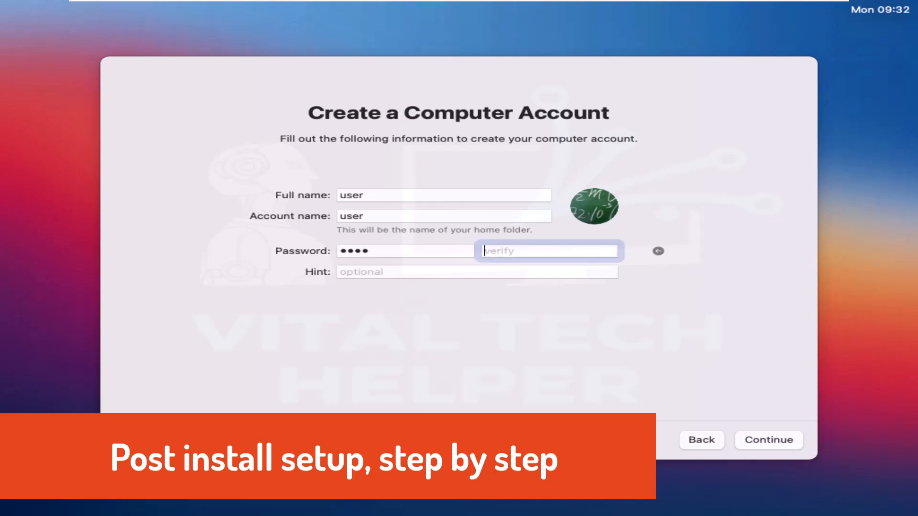
pyautogui.write('••••')
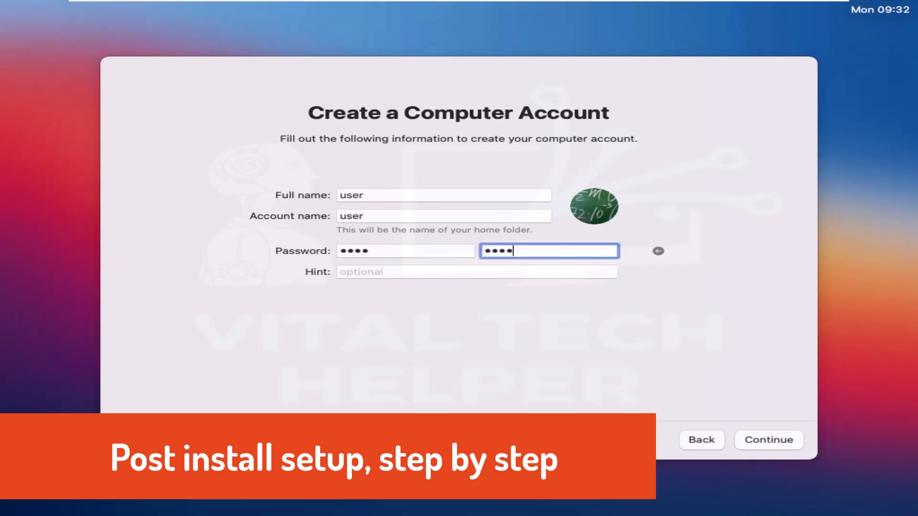
pyautogui.press('Return')
pyautogui.click(778, 451)
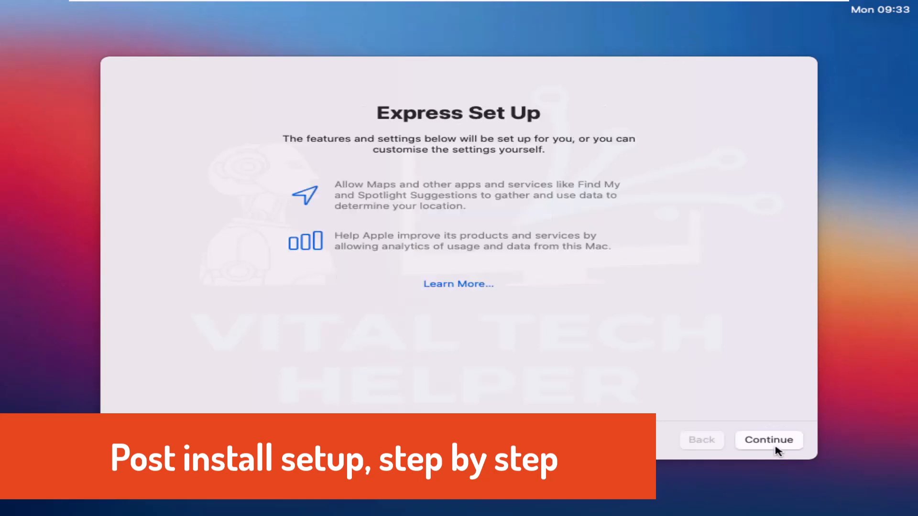
# - Accept the Express Set Up and Analytics defaults and postpone the Screen Time setup
pyautogui.click(777, 451)
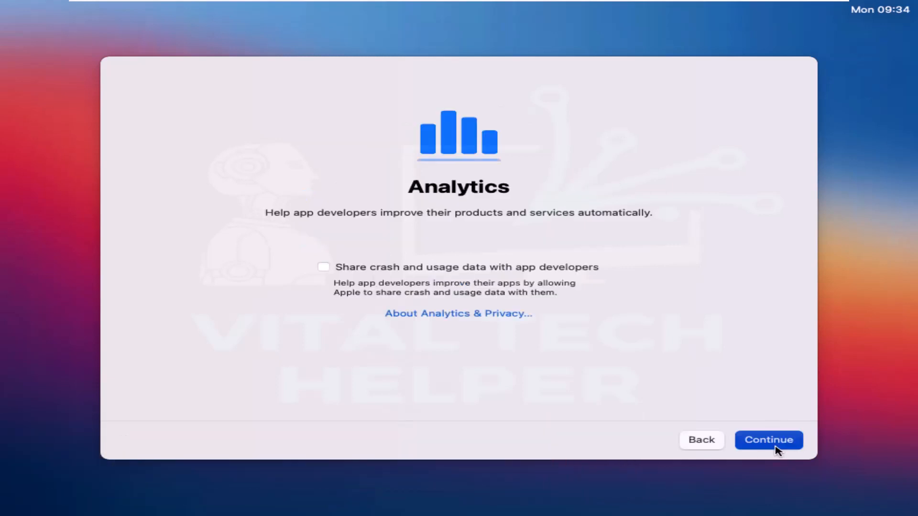
pyautogui.click(778, 451)
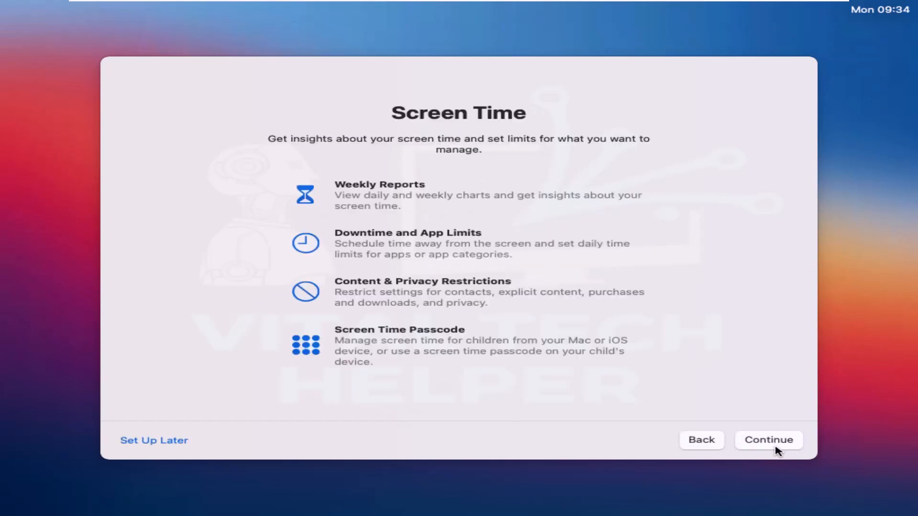
pyautogui.click(141, 441)
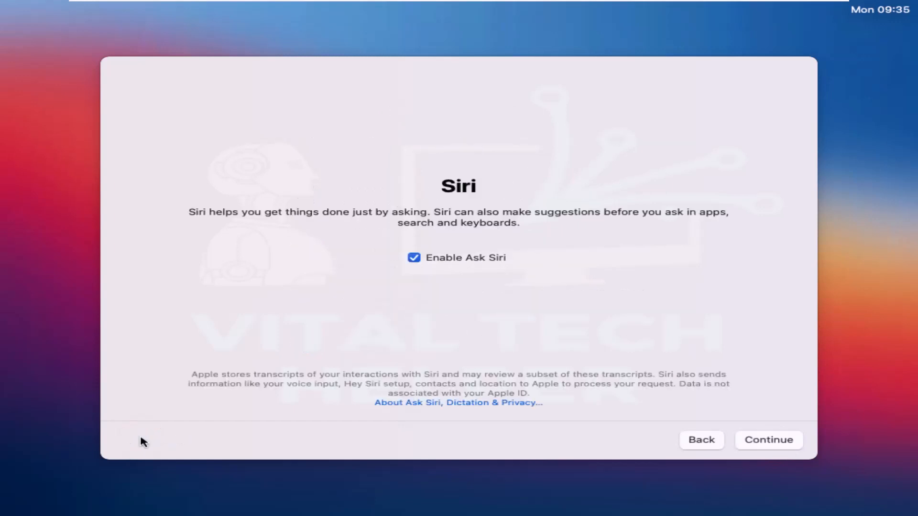
# - Disable Ask Siri and continue the macOS setup
pyautogui.click(415, 258)
pyautogui.click(790, 446)
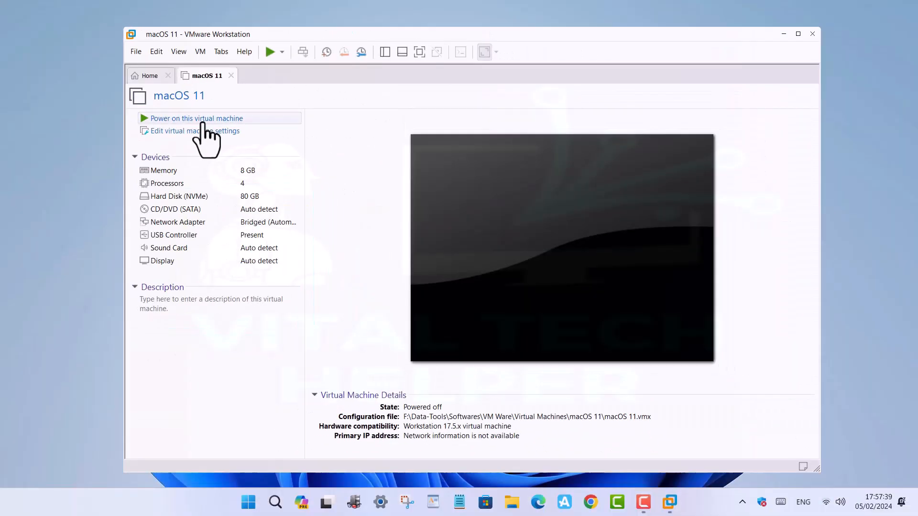
# - Power on the macOS 11 virtual machine and switch it to full screen mode
pyautogui.click(203, 121)
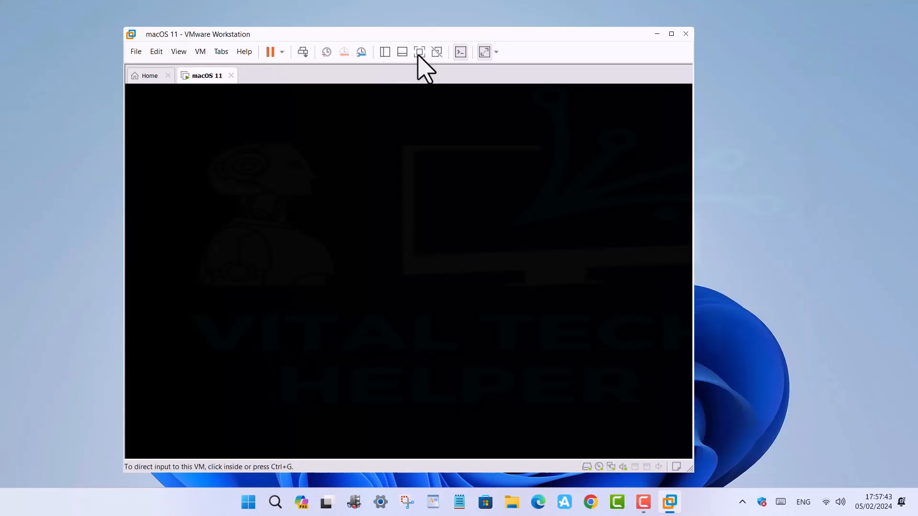
pyautogui.click(419, 51)
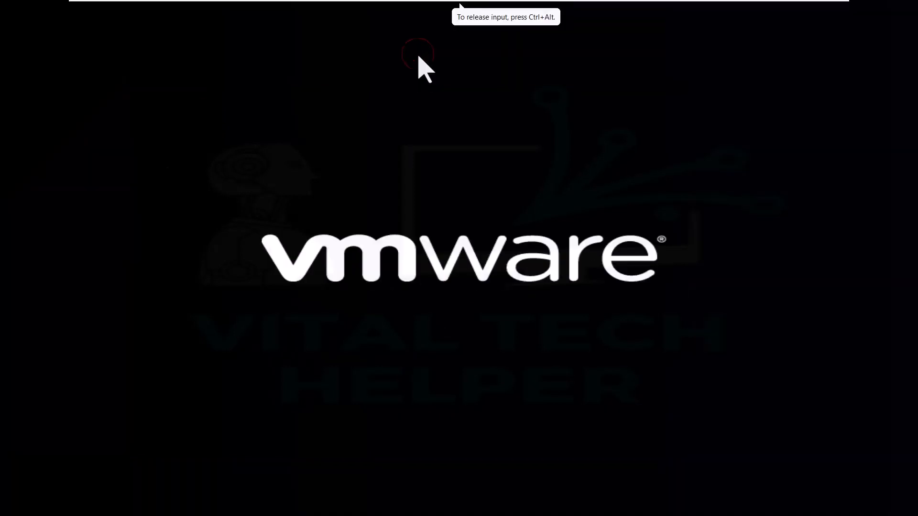